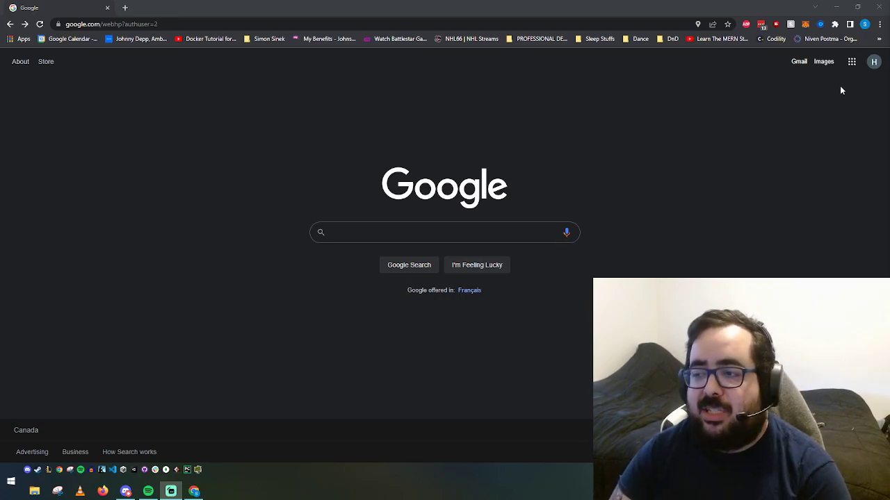
Step: Launch Notepad and write a note 'Lemonada' with '- Customers' and '- Sales' items
{"action": "left_click", "coordinate": [11, 482]}
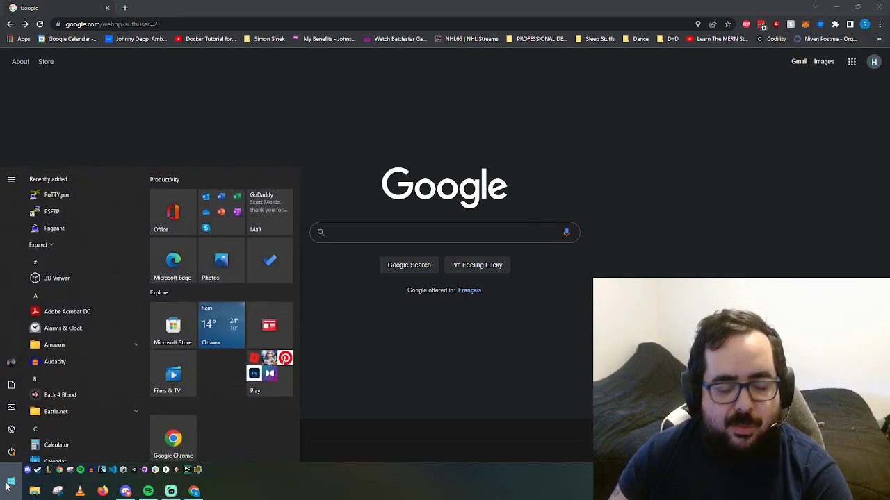
{"action": "type", "text": "notepad"}
{"action": "key", "text": "Return"}
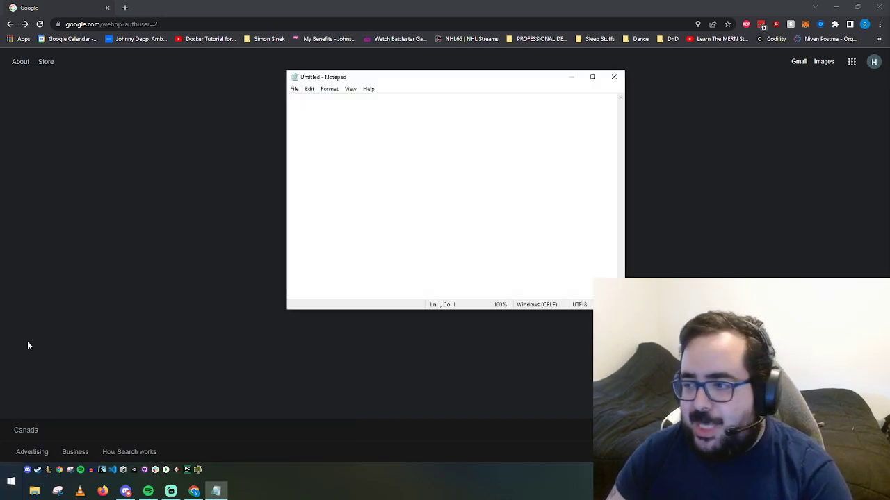
{"action": "left_click_drag", "start_coordinate": [404, 79], "coordinate": [403, 97]}
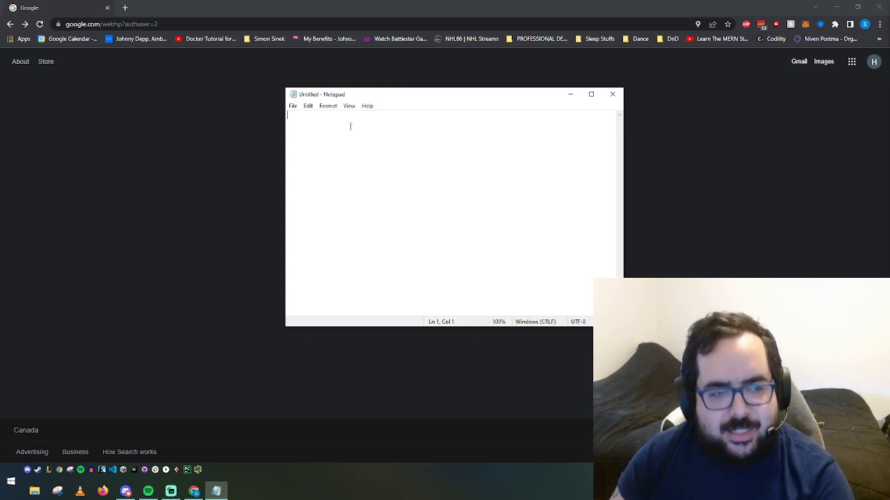
{"action": "type", "text": "Lemonada  "}
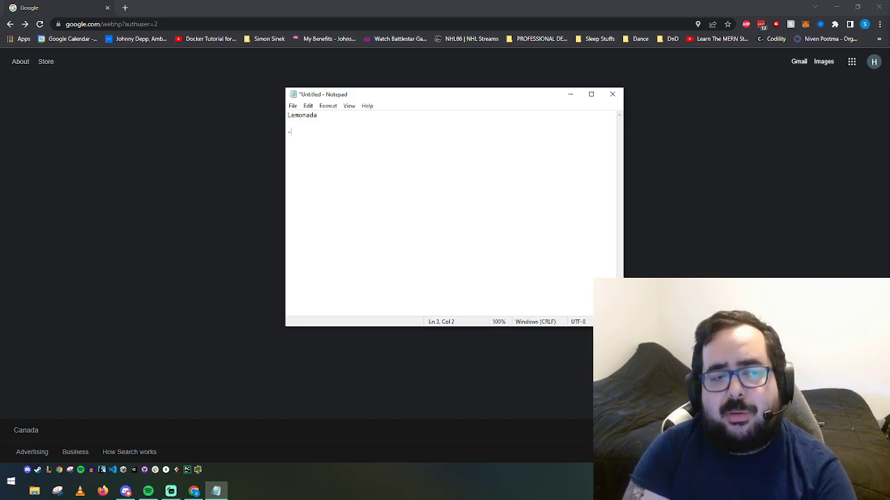
{"action": "type", "text": "- Customers "}
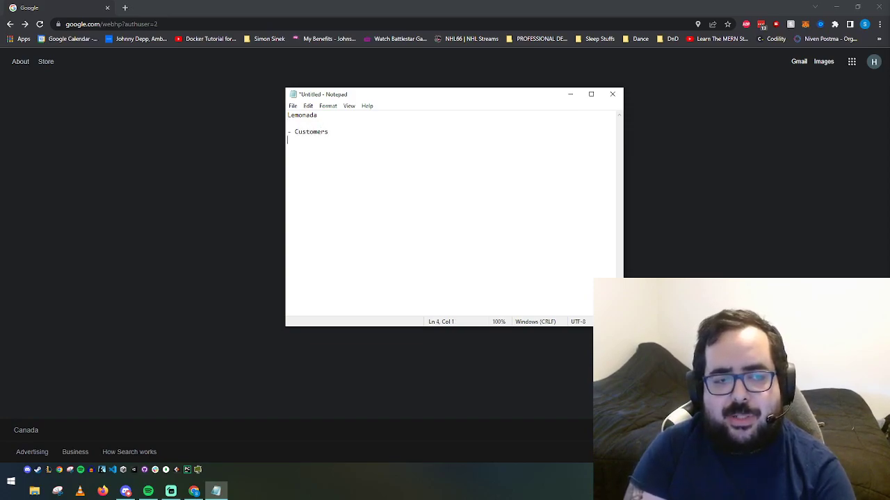
{"action": "type", "text": "- Sales"}
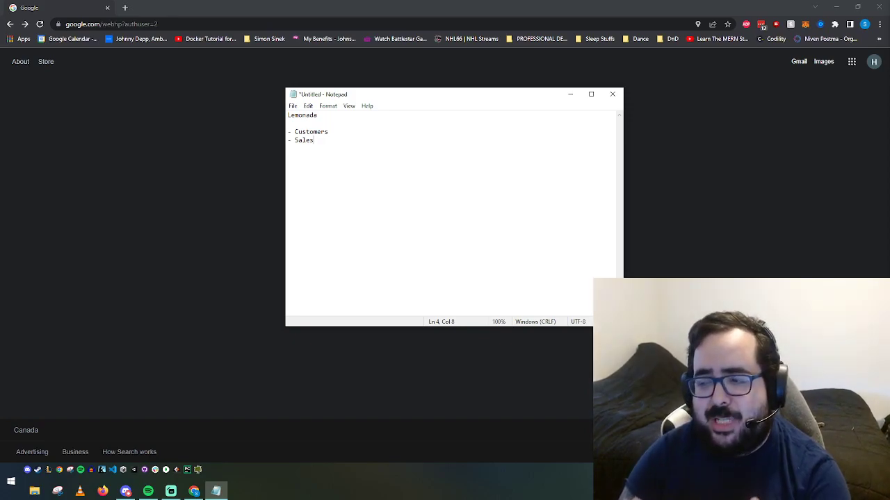
{"action": "key", "text": "Up"}
Step: Add indented Customers fields -firstname, -lastname, exclusive membership and -phone
{"action": "key", "text": "Return"}
{"action": "key", "text": "Tab"}
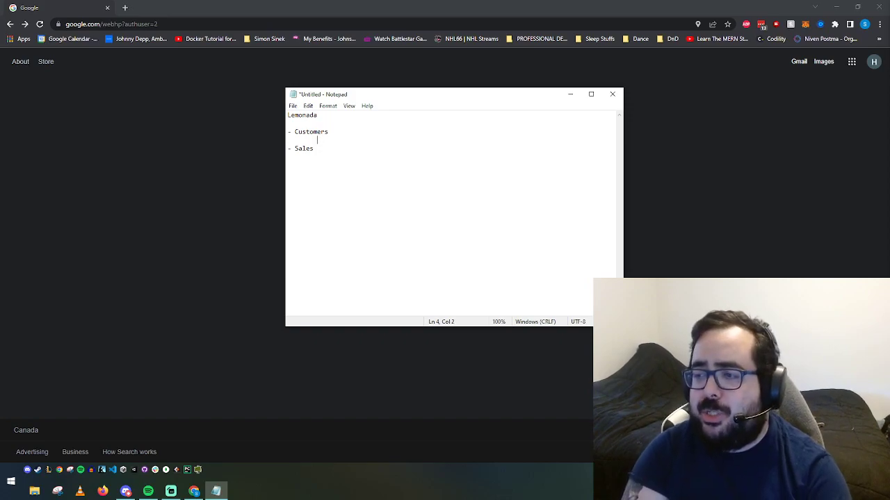
{"action": "type", "text": "-firstname"}
{"action": "key", "text": "Return"}
{"action": "key", "text": "Tab"}
{"action": "type", "text": "-lastname"}
{"action": "key", "text": "Return"}
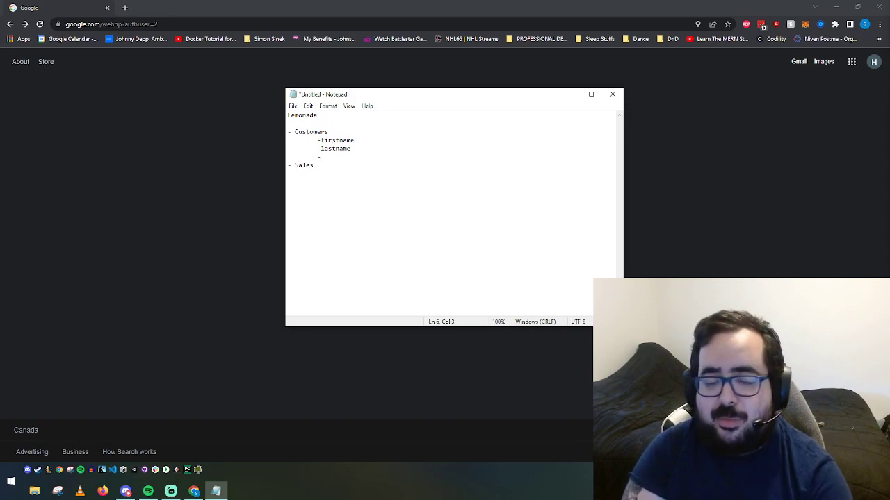
{"action": "key", "text": "Home"}
{"action": "key", "text": "Return"}
{"action": "key", "text": "End"}
{"action": "type", "text": "e"}
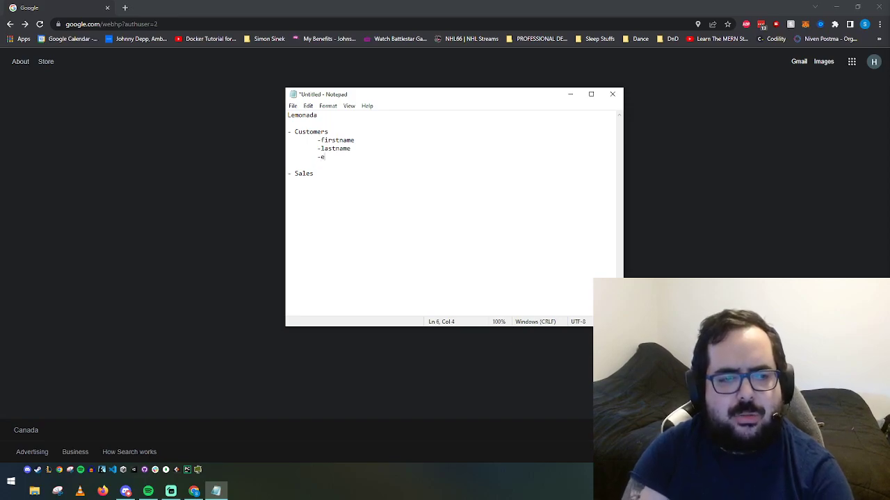
{"action": "type", "text": "xclusive membership"}
{"action": "key", "text": "Return"}
{"action": "key", "text": "Tab"}
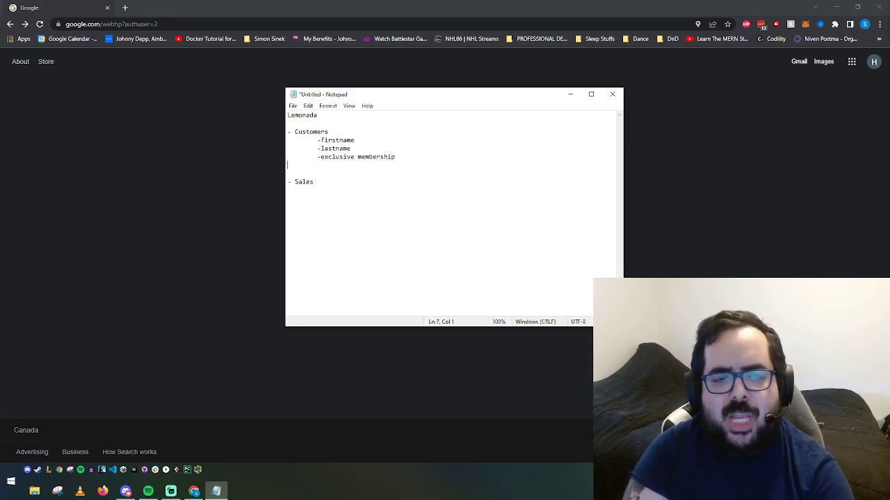
{"action": "type", "text": "-phone"}
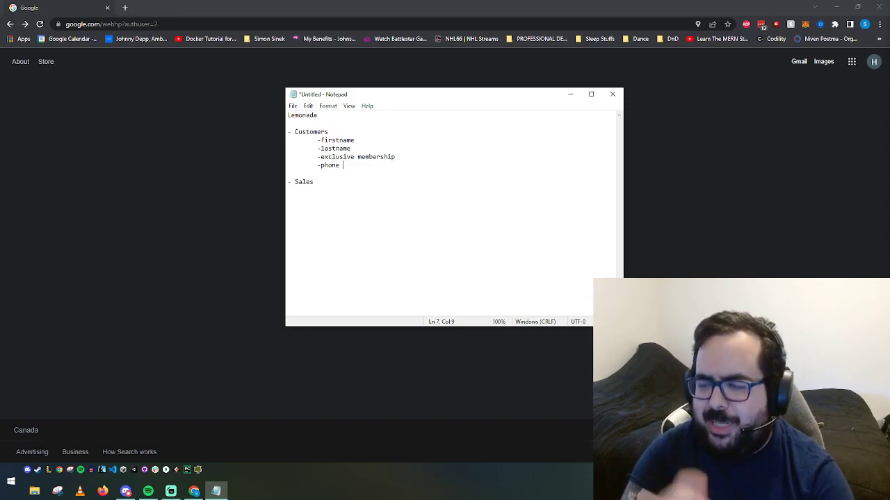
Step: Insert -city after lastname, then add indented -email and -marketing fields
{"action": "key", "text": "Up"}
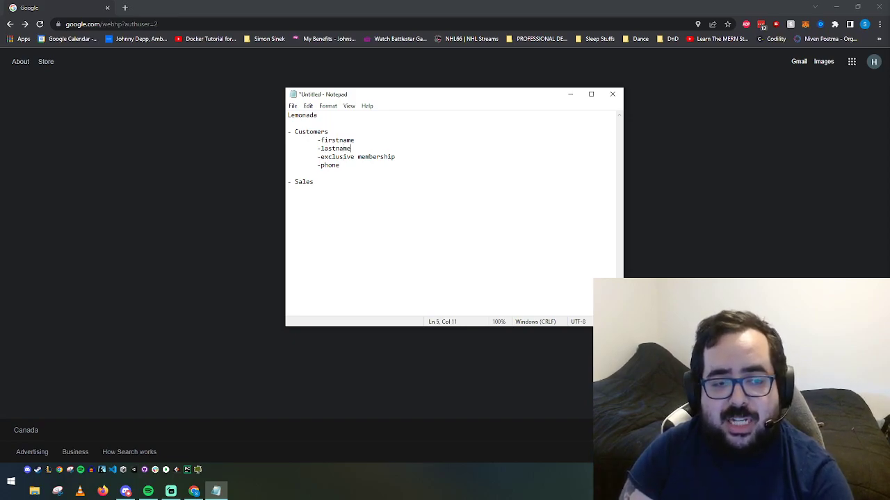
{"action": "key", "text": "Return"}
{"action": "type", "text": "-city"}
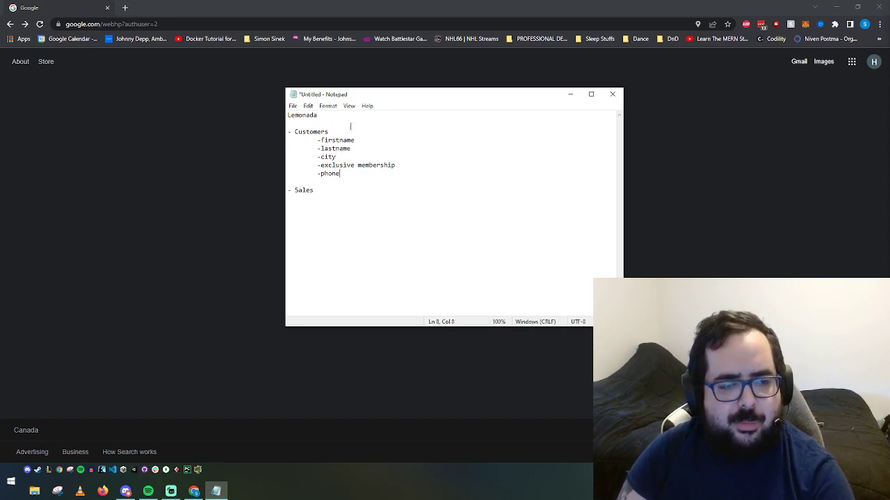
{"action": "key", "text": "Return"}
{"action": "key", "text": "Tab"}
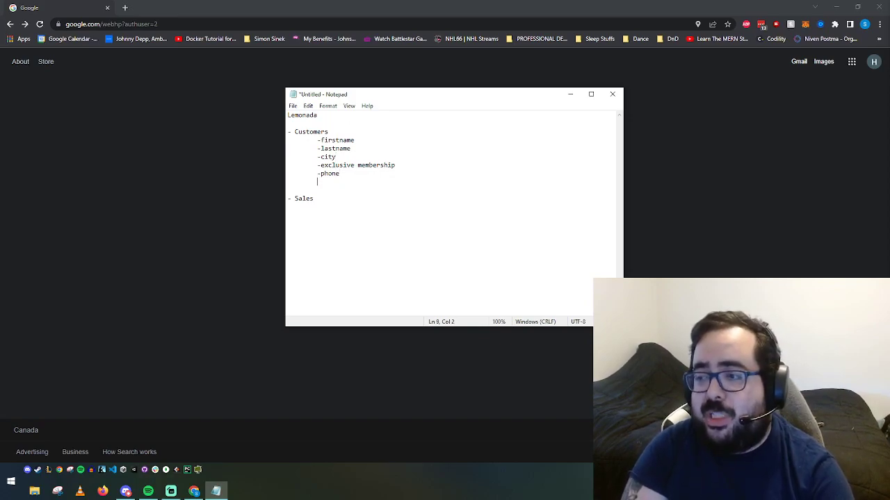
{"action": "type", "text": "-"}
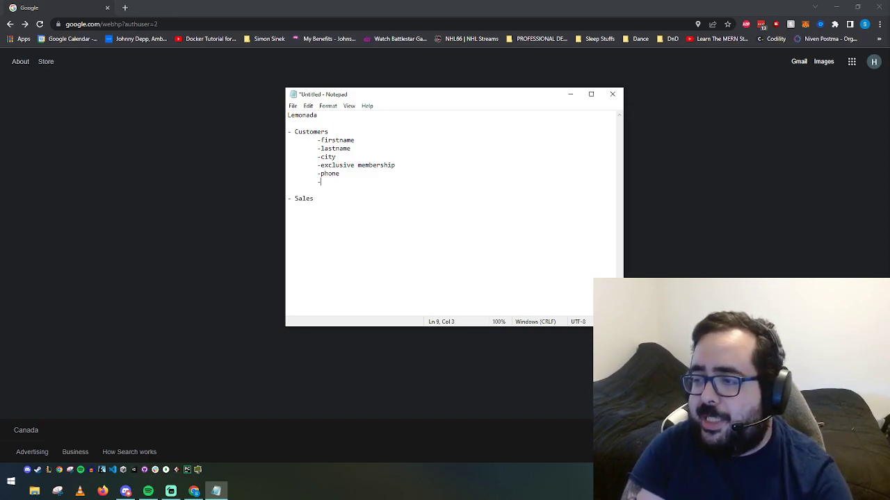
{"action": "type", "text": "email"}
{"action": "key", "text": "Return"}
{"action": "key", "text": "Tab"}
{"action": "type", "text": "-"}
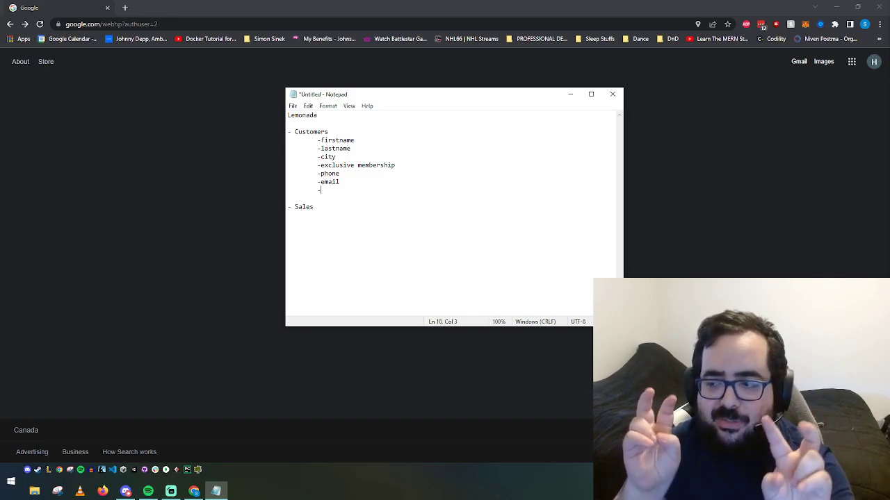
{"action": "type", "text": "marke"}
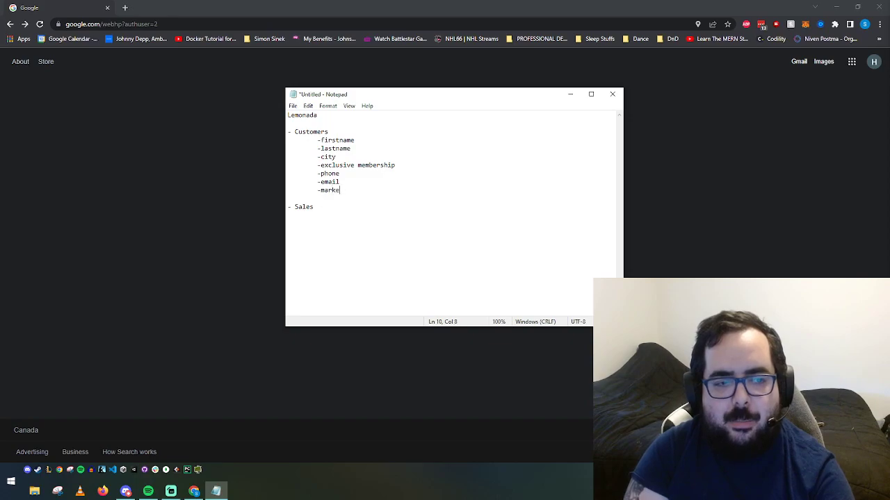
{"action": "type", "text": "ting_allowe"}
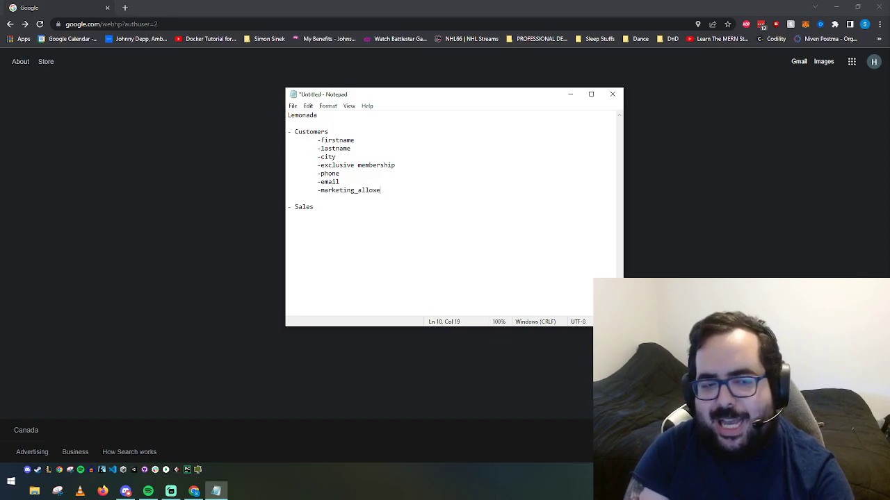
{"action": "key", "text": "BackSpace"}
{"action": "key", "text": "BackSpace"}
{"action": "key", "text": "BackSpace"}
{"action": "key", "text": "BackSpace"}
{"action": "key", "text": "BackSpace"}
{"action": "key", "text": "BackSpace"}
{"action": "key", "text": "BackSpace"}
{"action": "key", "text": "BackSpace"}
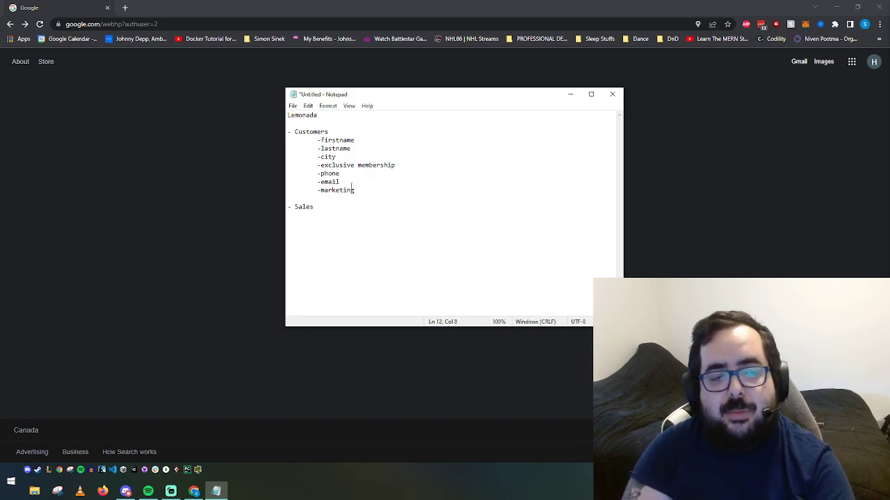
Step: List indented Sales fields -date of sale, -customer, qty and -price per unit
{"action": "key", "text": "Tab"}
{"action": "type", "text": "-date of sale"}
{"action": "key", "text": "Return"}
{"action": "key", "text": "Tab"}
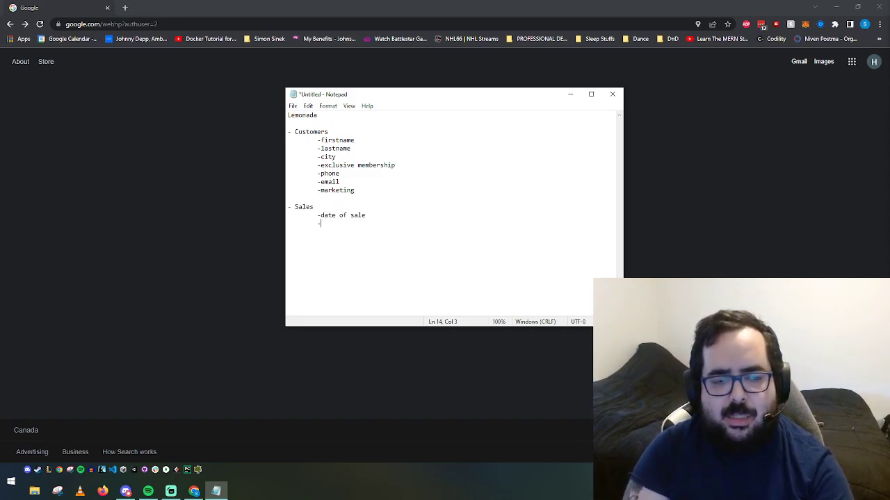
{"action": "type", "text": "qty \t-"}
{"action": "type", "text": "price per unit"}
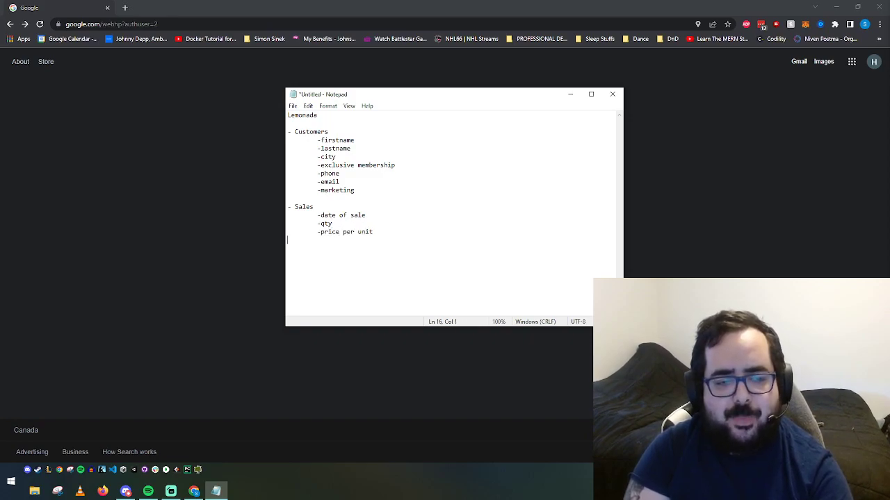
{"action": "key", "text": "Up"}
{"action": "key", "text": "Return"}
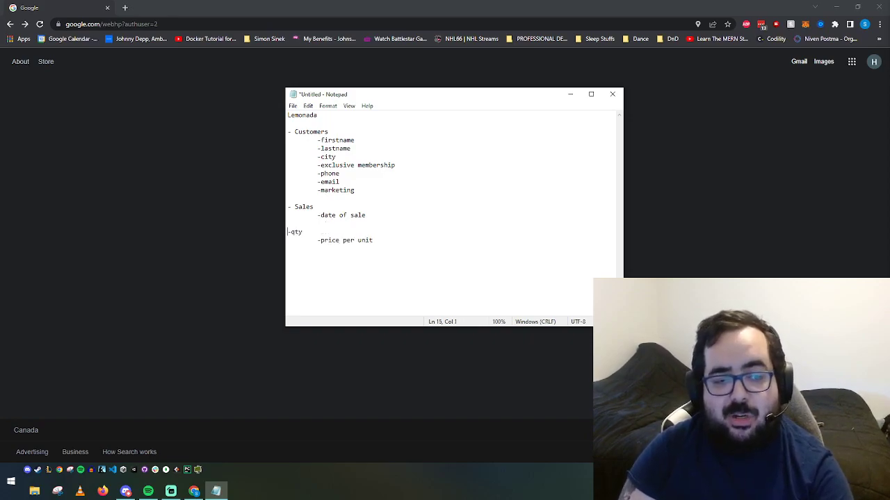
{"action": "key", "text": "Down"}
{"action": "key", "text": "Tab"}
{"action": "type", "text": "-customer"}
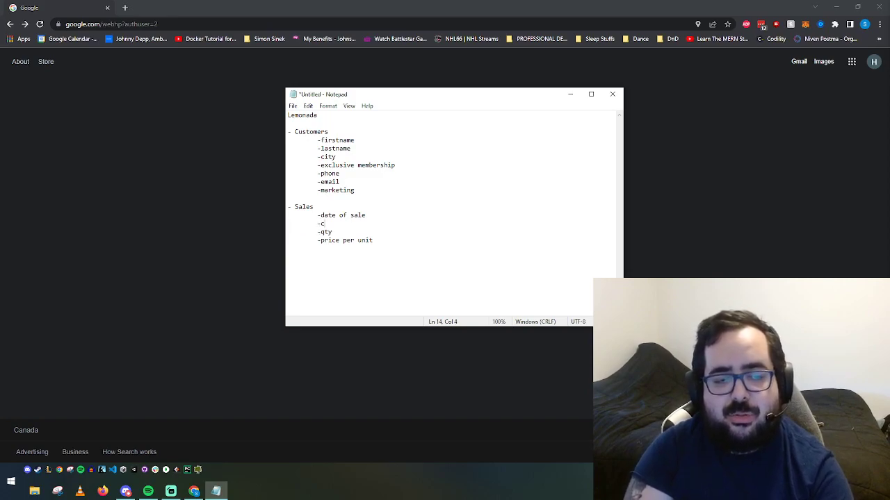
{"action": "key", "text": "Down"}
{"action": "key", "text": "Down"}
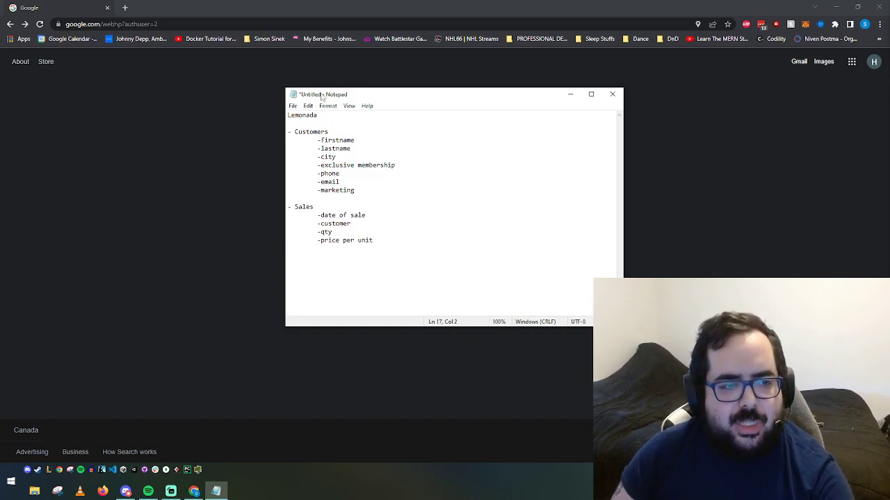
{"action": "left_click_drag", "start_coordinate": [322, 95], "coordinate": [437, 113]}
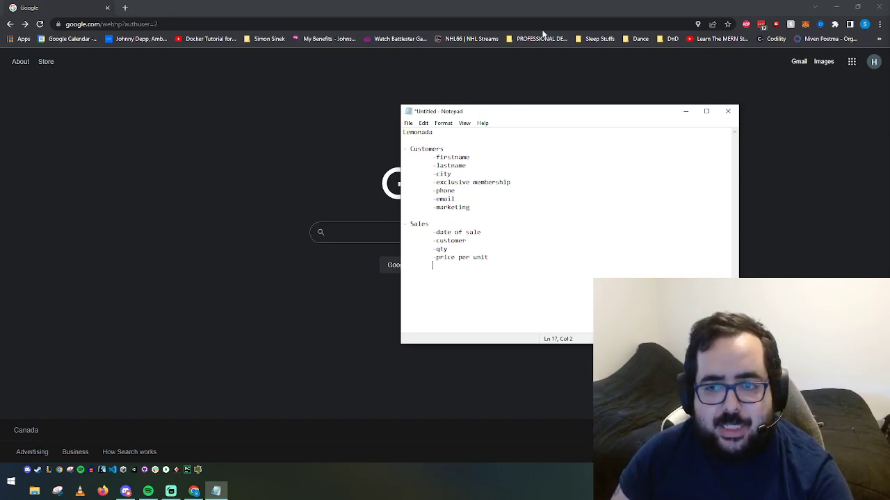
Step: Go to Google Drive via the apps grid and create a blank Google Sheets spreadsheet
{"action": "left_click", "coordinate": [851, 61]}
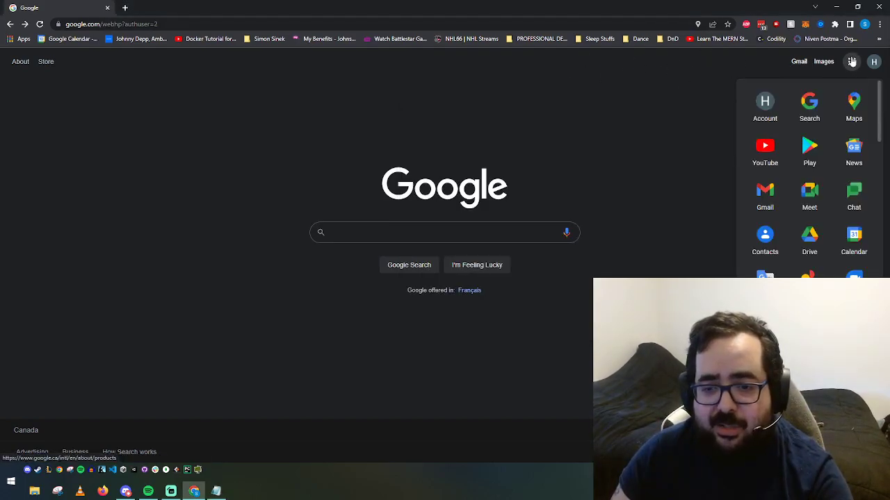
{"action": "left_click", "coordinate": [811, 238]}
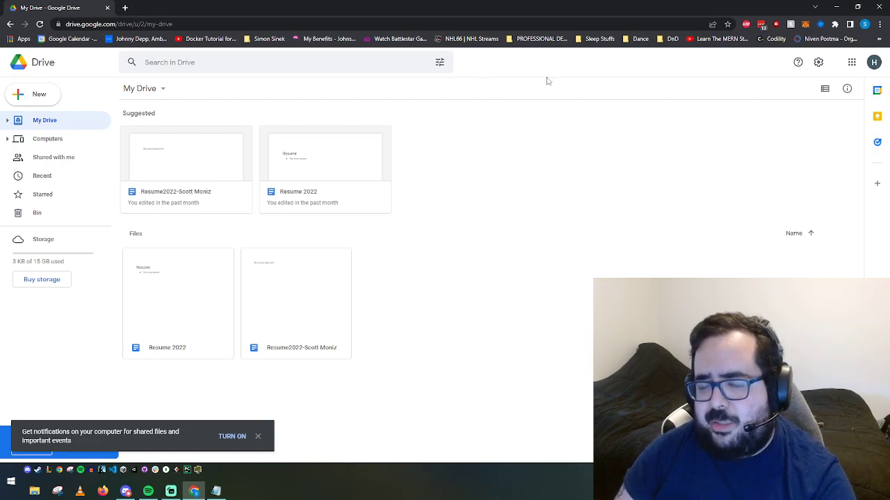
{"action": "left_click", "coordinate": [851, 62]}
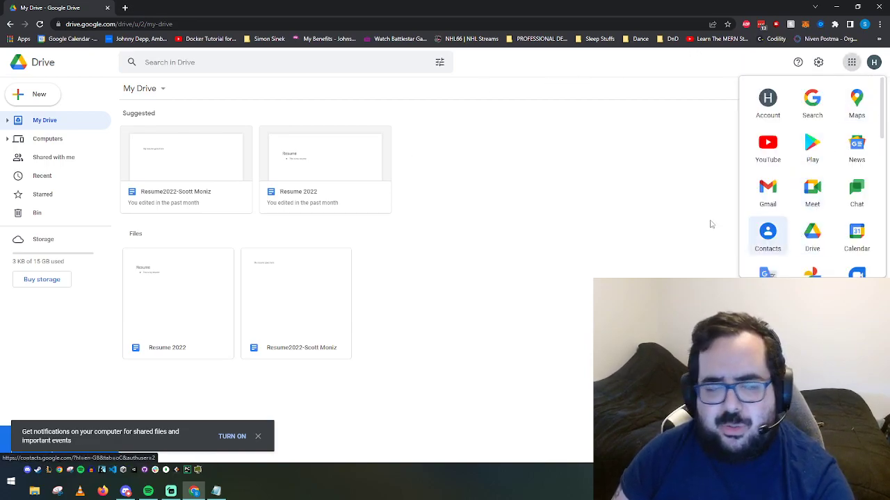
{"action": "left_click", "coordinate": [28, 94]}
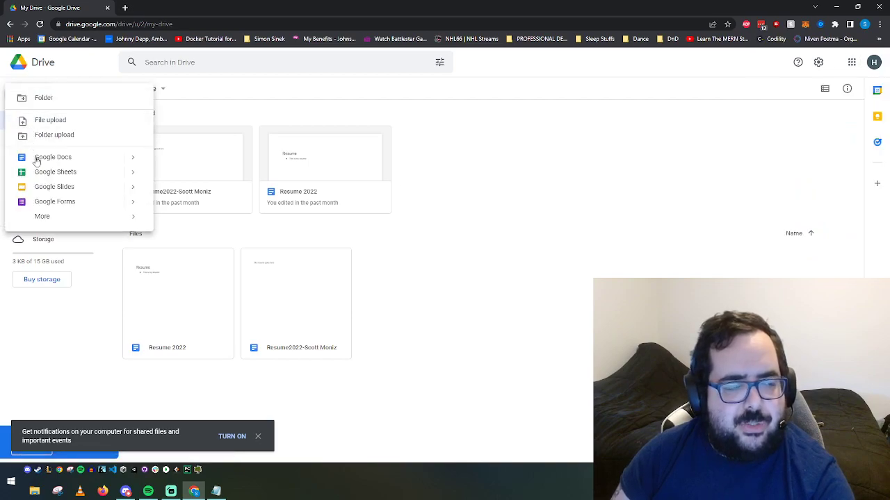
{"action": "left_click", "coordinate": [69, 172]}
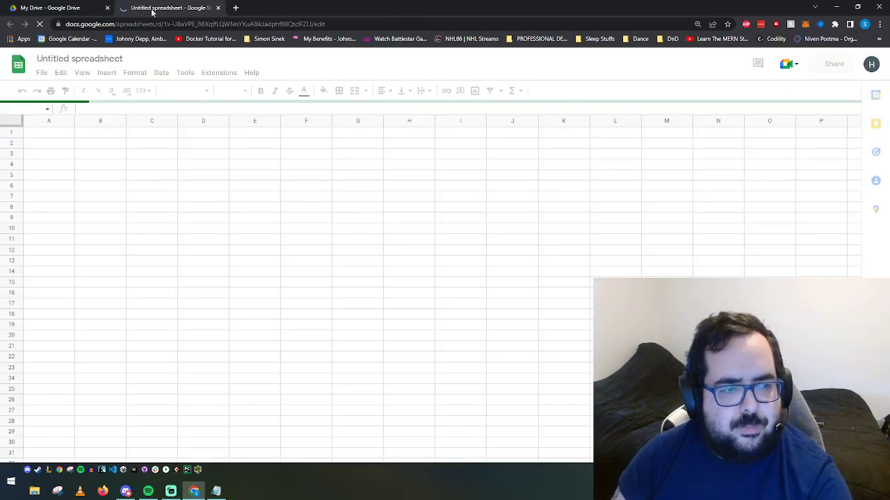
Step: Check the Customers and Sales headings in the notes, then rename Sheet1 to Customer
{"action": "left_click", "coordinate": [216, 491]}
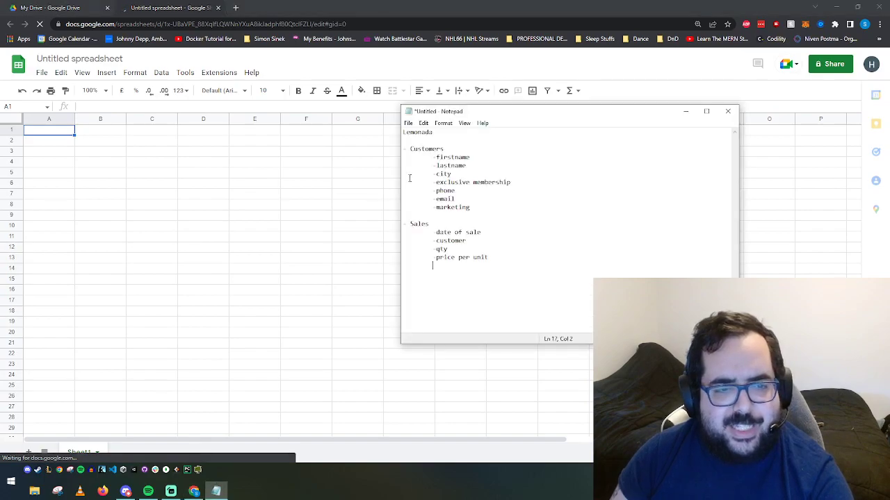
{"action": "left_click_drag", "start_coordinate": [430, 224], "coordinate": [402, 223]}
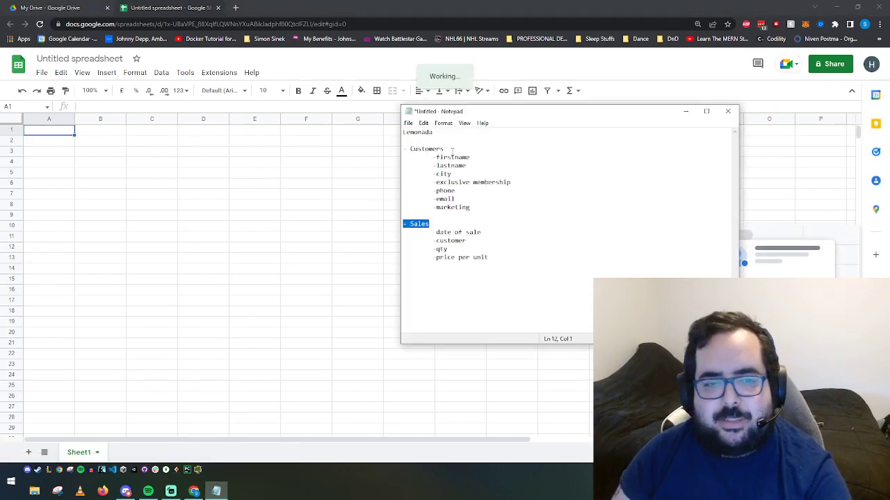
{"action": "left_click_drag", "start_coordinate": [448, 149], "coordinate": [403, 149]}
{"action": "left_click", "coordinate": [443, 219]}
{"action": "left_click", "coordinate": [185, 204]}
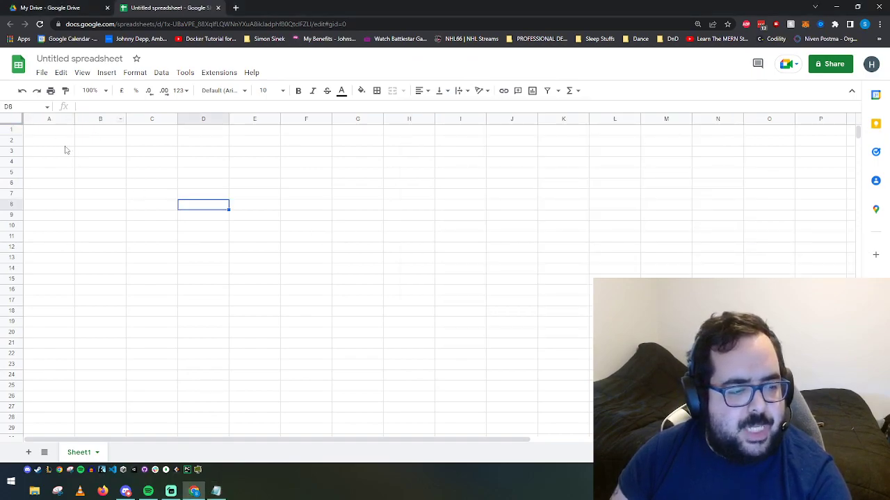
{"action": "right_click", "coordinate": [82, 455]}
{"action": "left_click", "coordinate": [109, 327]}
{"action": "type", "text": "Customer"}
{"action": "key", "text": "Return"}
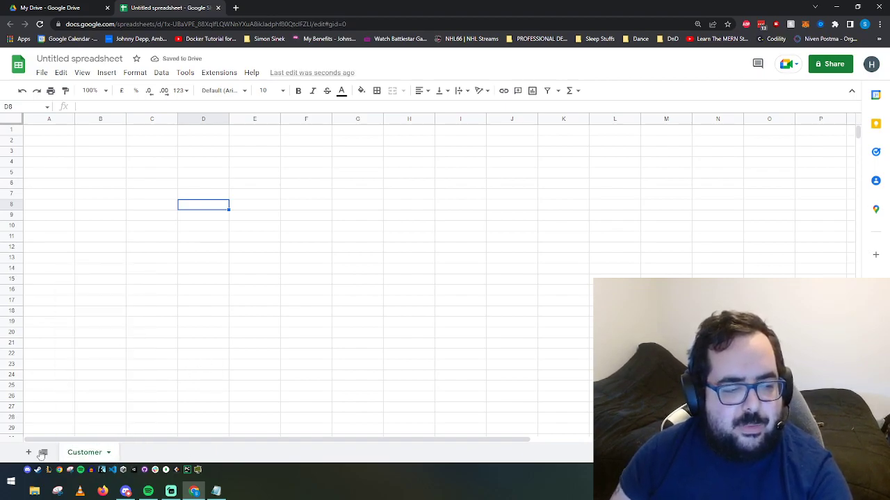
Step: Add a second sheet named Sales, then return to Customer and review the customer field list
{"action": "left_click", "coordinate": [29, 452]}
{"action": "right_click", "coordinate": [133, 456]}
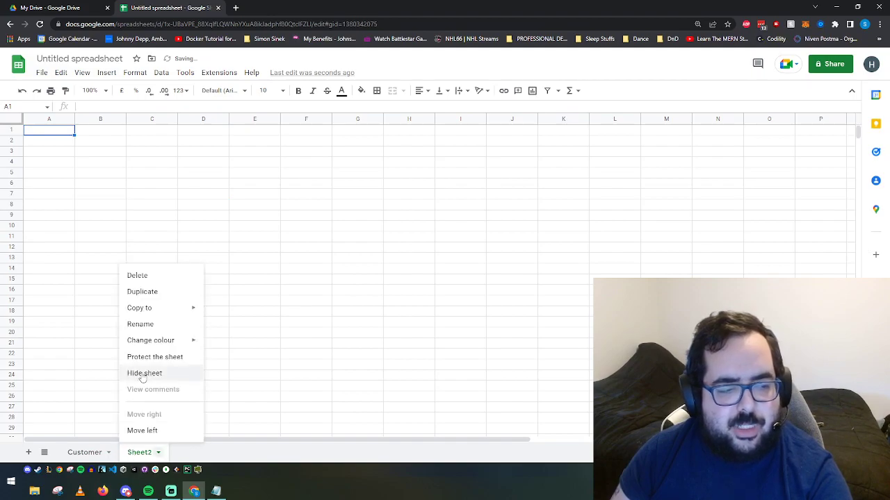
{"action": "left_click", "coordinate": [144, 323]}
{"action": "type", "text": "Sales"}
{"action": "key", "text": "Return"}
{"action": "left_click", "coordinate": [94, 452]}
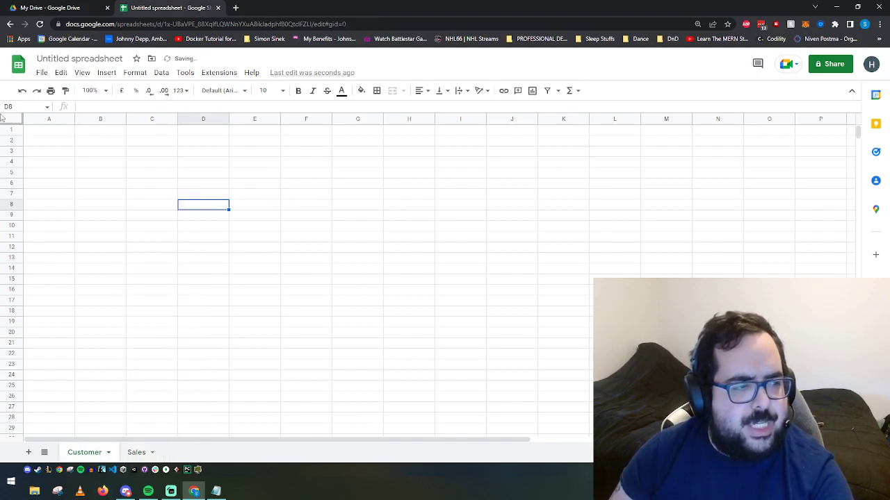
{"action": "left_click", "coordinate": [47, 132]}
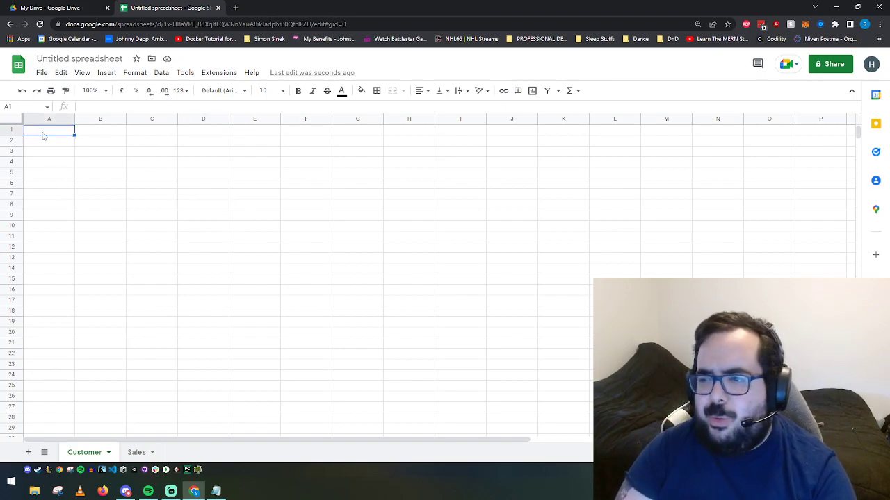
{"action": "left_click", "coordinate": [216, 492]}
{"action": "left_click_drag", "start_coordinate": [435, 157], "coordinate": [505, 206]}
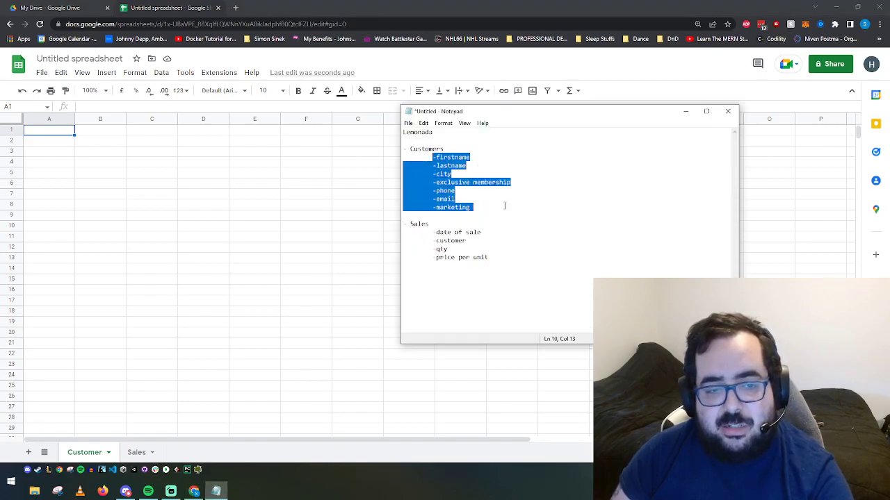
{"action": "left_click", "coordinate": [503, 206]}
Step: Type headers Customer ID, Firstname, Lastname, City, Phone, Email and Marketing (Y/N) across A1:G1
{"action": "double_click", "coordinate": [57, 134]}
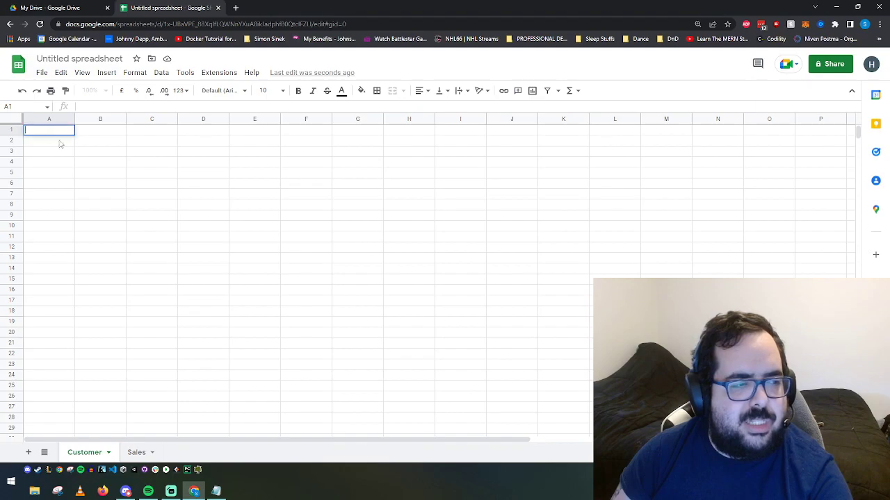
{"action": "type", "text": "F"}
{"action": "key", "text": "BackSpace"}
{"action": "type", "text": "Custome"}
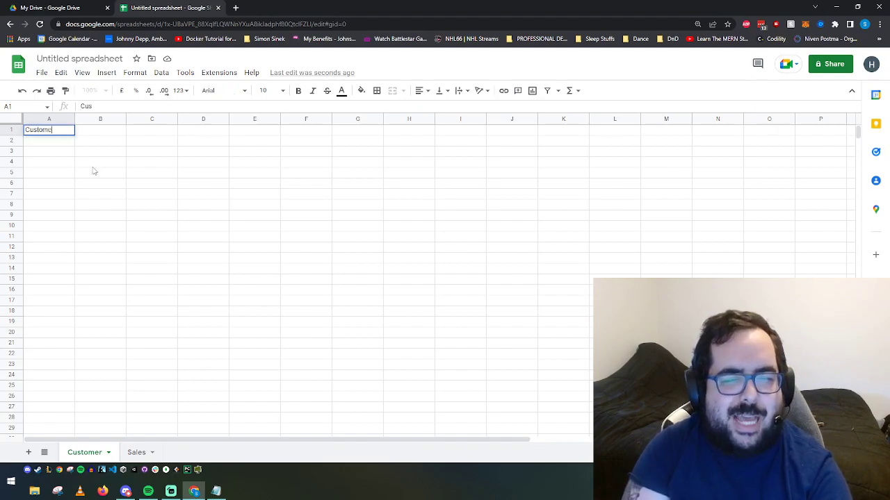
{"action": "type", "text": "r ID"}
{"action": "key", "text": "Tab"}
{"action": "type", "text": "Firstname"}
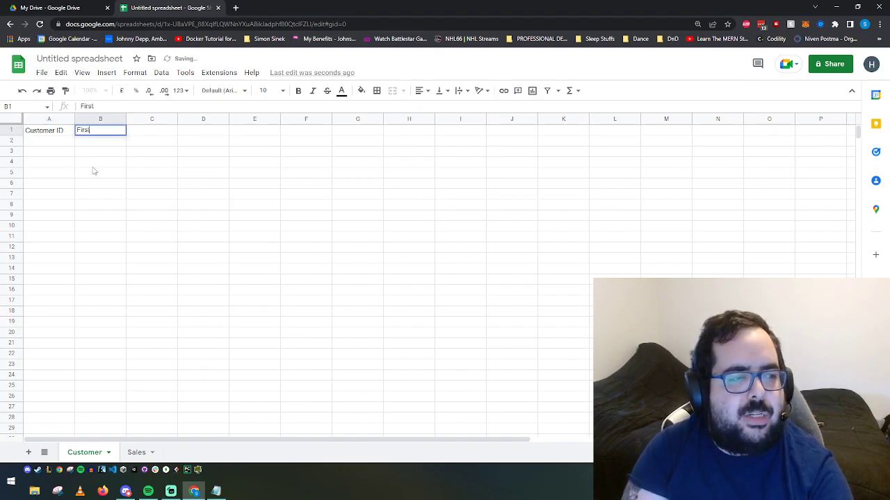
{"action": "key", "text": "Tab"}
{"action": "type", "text": "Lastname"}
{"action": "key", "text": "Tab"}
{"action": "type", "text": "City"}
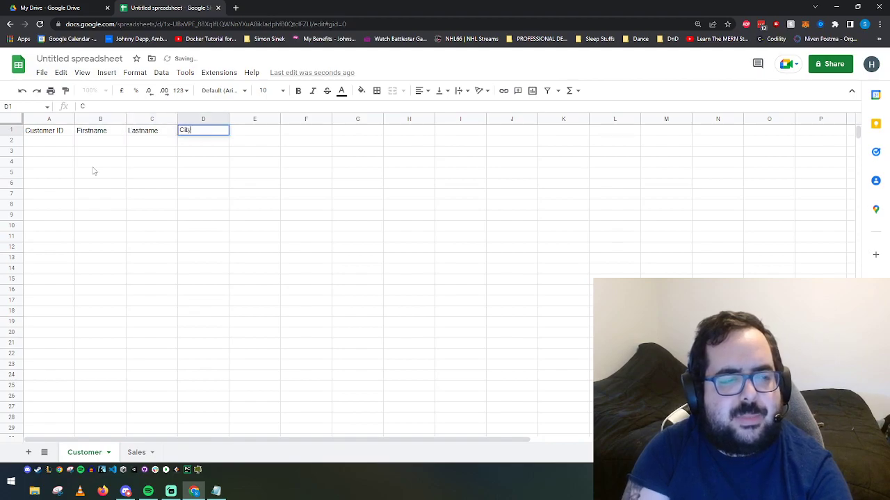
{"action": "key", "text": "Tab"}
{"action": "type", "text": "Phone"}
{"action": "key", "text": "Tab"}
{"action": "key", "text": "alt+Tab"}
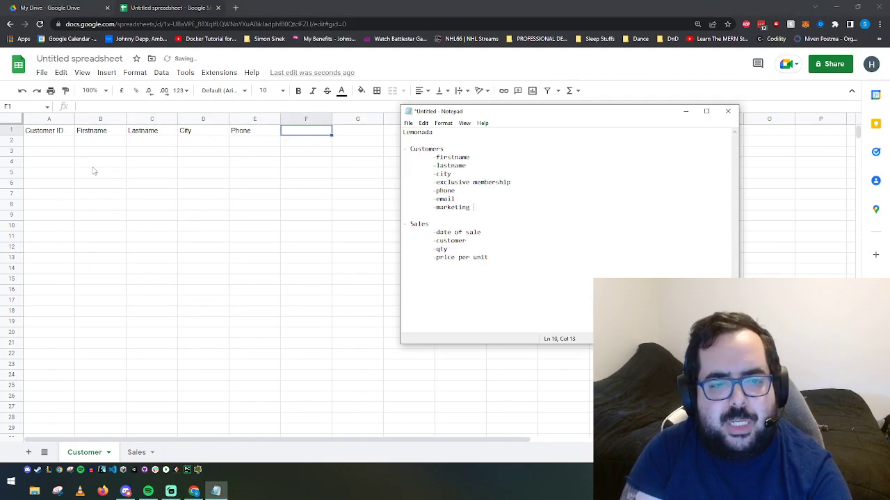
{"action": "key", "text": "alt+Tab"}
{"action": "type", "text": "Email"}
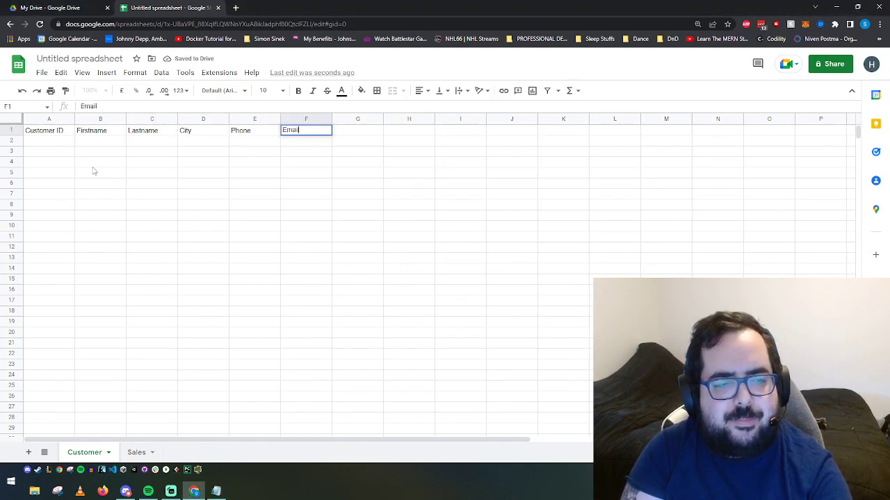
{"action": "key", "text": "Tab"}
{"action": "type", "text": "Marketing (Y/N)"}
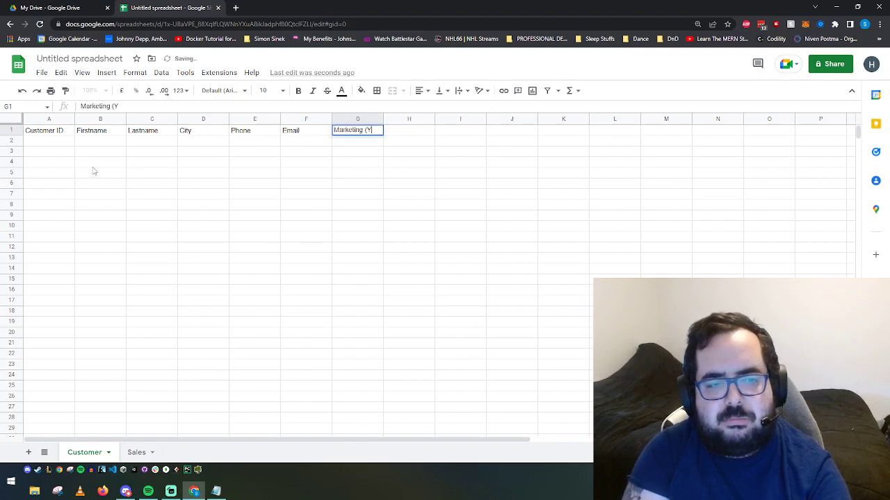
Step: Commit the Marketing (Y/N) header and fill A1:J1 with blue
{"action": "left_click", "coordinate": [96, 172]}
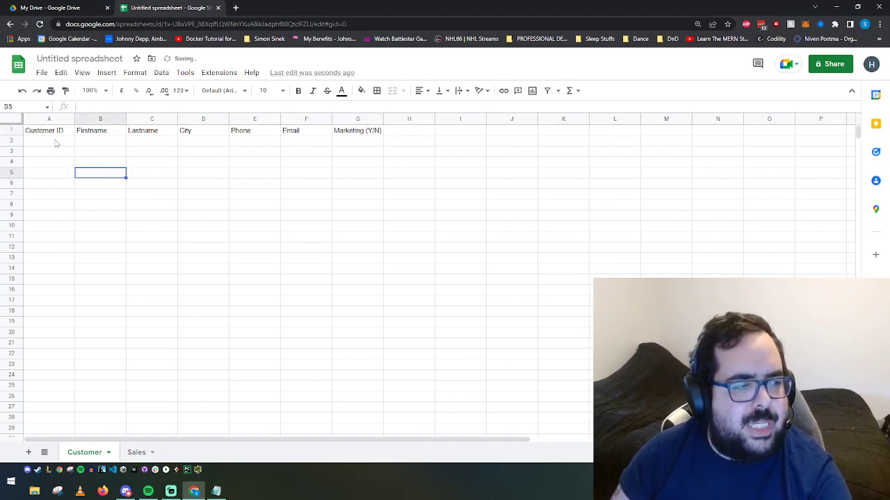
{"action": "left_click", "coordinate": [58, 144]}
{"action": "left_click_drag", "start_coordinate": [40, 133], "coordinate": [521, 133]}
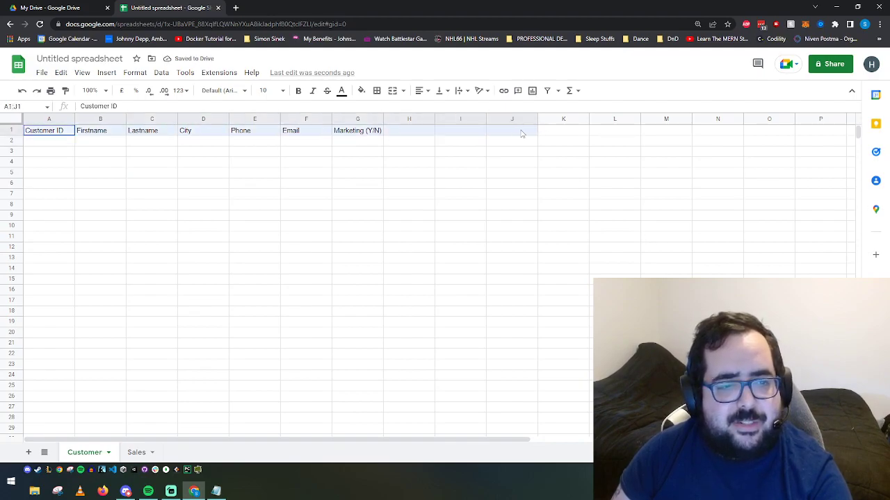
{"action": "left_click", "coordinate": [360, 91]}
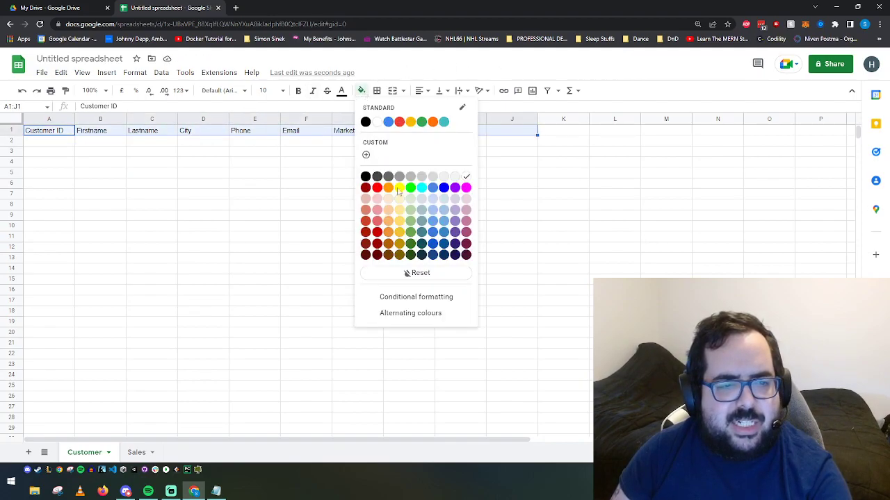
{"action": "left_click", "coordinate": [442, 224]}
Step: Give the header row a lighter text colour
{"action": "left_click", "coordinate": [266, 163]}
{"action": "left_click_drag", "start_coordinate": [37, 132], "coordinate": [518, 133]}
{"action": "left_click", "coordinate": [341, 91]}
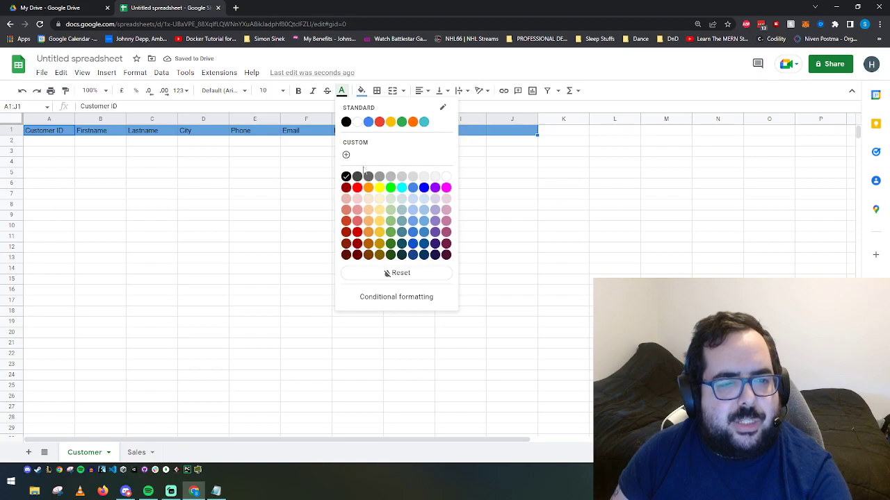
{"action": "left_click", "coordinate": [423, 179]}
{"action": "left_click", "coordinate": [242, 175]}
{"action": "left_click", "coordinate": [52, 145]}
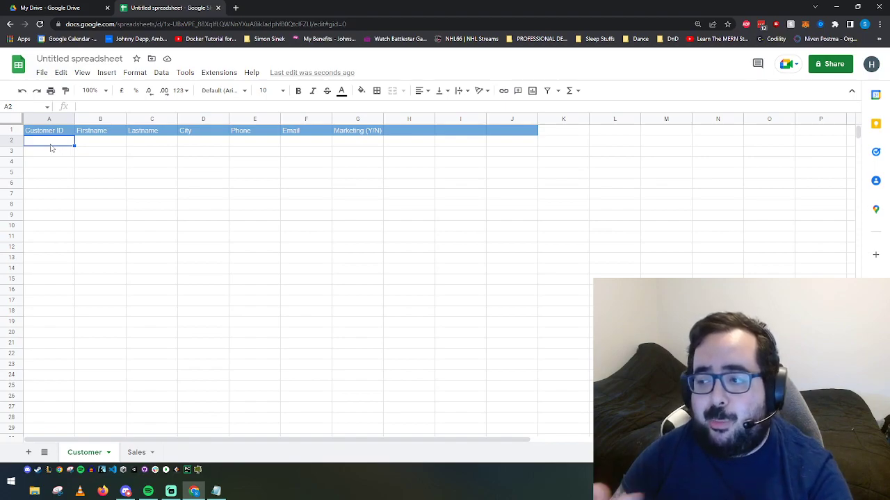
Step: Enter =ROW() in A2 and fill it down to A5, producing IDs 2 to 5
{"action": "left_click", "coordinate": [55, 174]}
{"action": "left_click", "coordinate": [51, 144]}
{"action": "type", "text": "1"}
{"action": "key", "text": "Tab"}
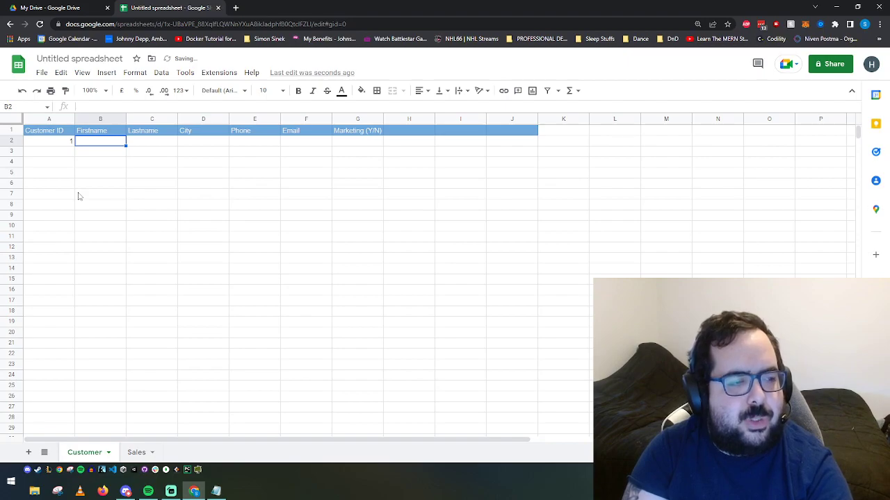
{"action": "key", "text": "Left"}
{"action": "key", "text": "BackSpace"}
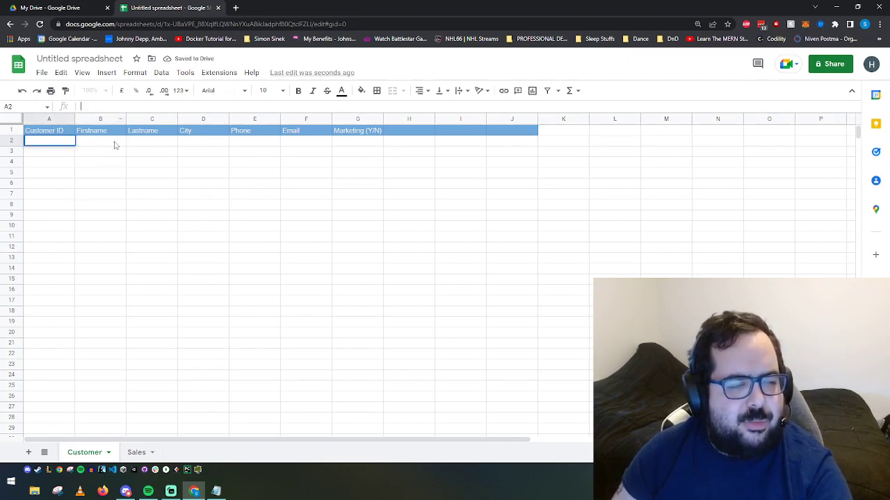
{"action": "type", "text": "=ROW()"}
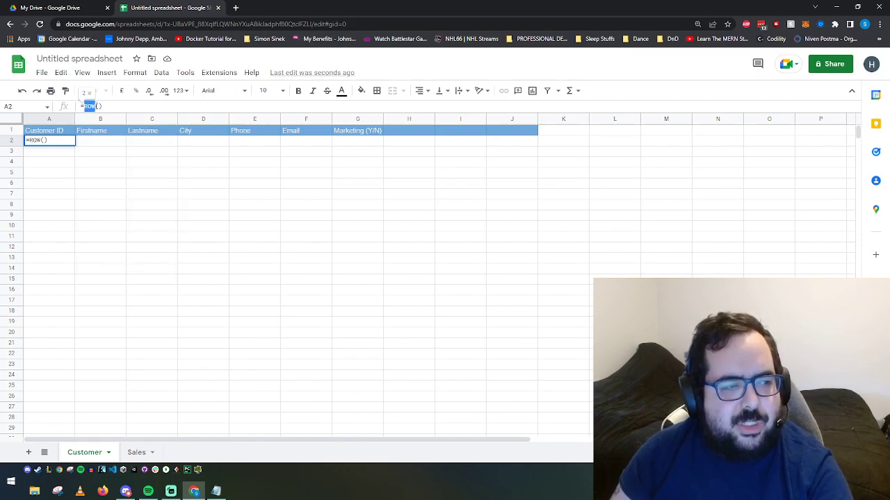
{"action": "key", "text": "Return"}
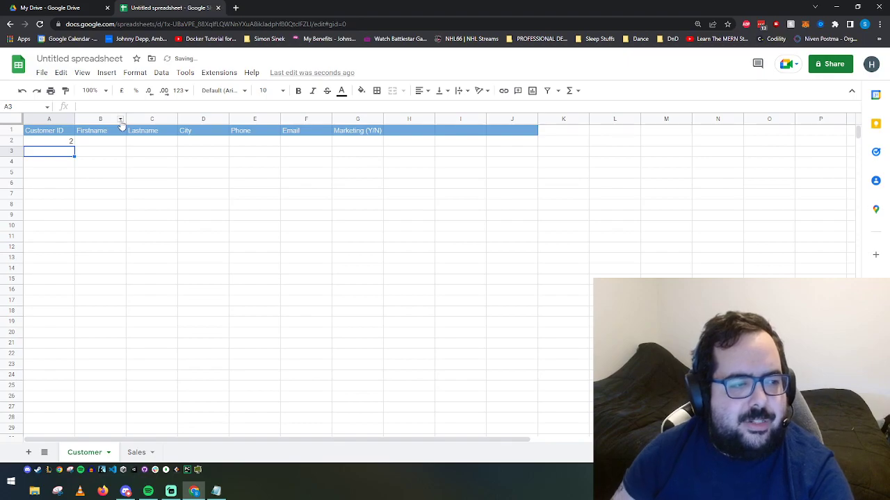
{"action": "left_click", "coordinate": [46, 141]}
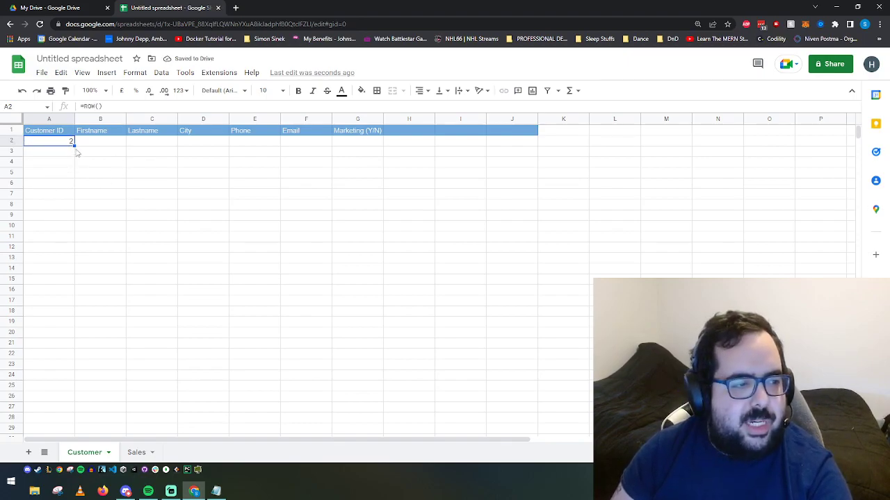
{"action": "left_click_drag", "start_coordinate": [73, 142], "coordinate": [74, 175]}
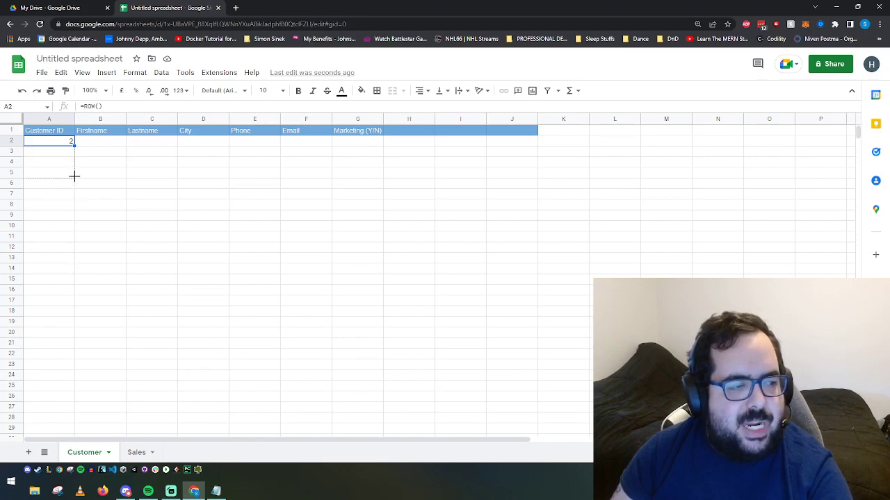
{"action": "left_click", "coordinate": [111, 183]}
Step: Enter the customer's names, Toronto, phone number, e-mail and Y in B2:G2, then widen Email
{"action": "left_click", "coordinate": [90, 140]}
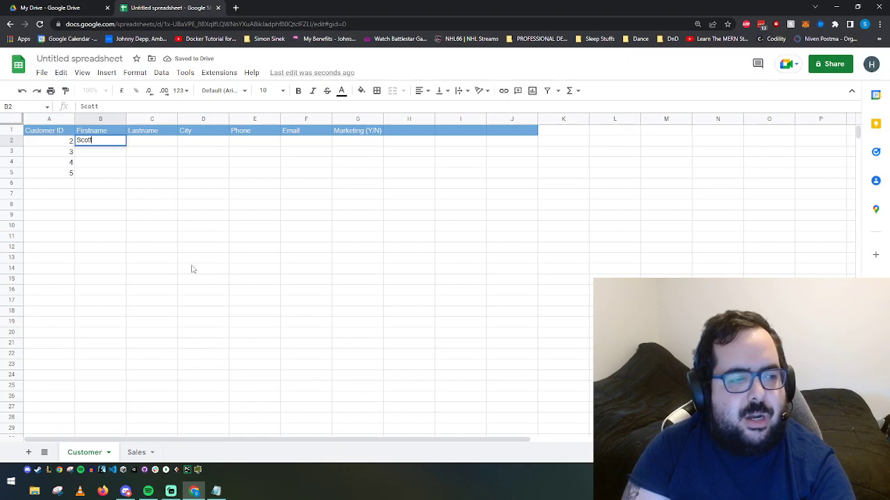
{"action": "key", "text": "Tab"}
{"action": "key", "text": "Tab"}
{"action": "type", "text": "Toronto"}
{"action": "key", "text": "Tab"}
{"action": "type", "text": "416-555-5555"}
{"action": "key", "text": "Tab"}
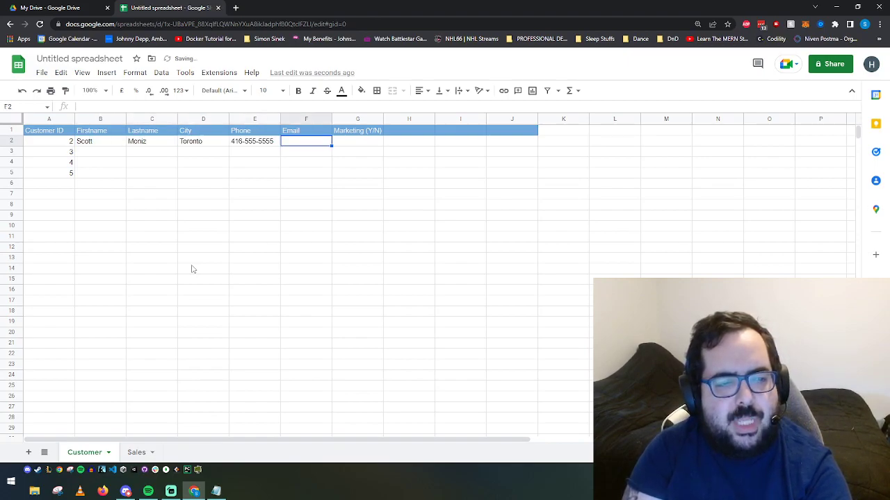
{"action": "key", "text": "Tab"}
{"action": "type", "text": "Y"}
{"action": "left_click", "coordinate": [198, 278]}
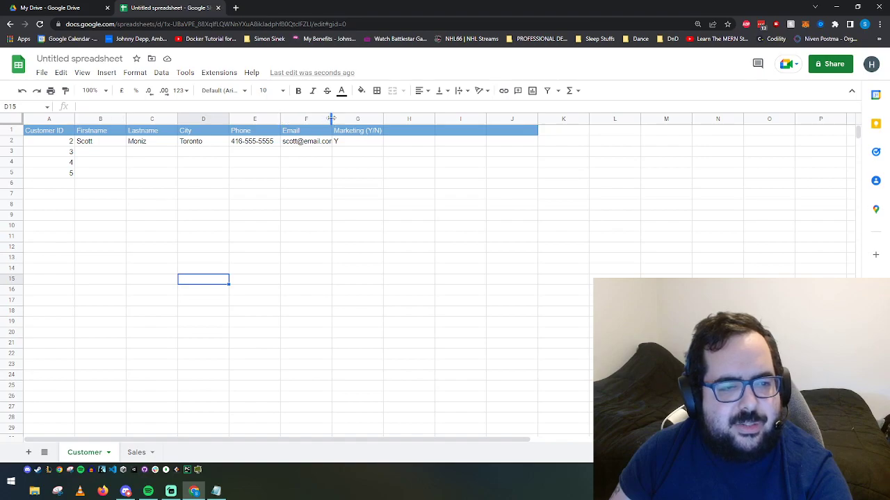
{"action": "left_click_drag", "start_coordinate": [332, 119], "coordinate": [344, 119]}
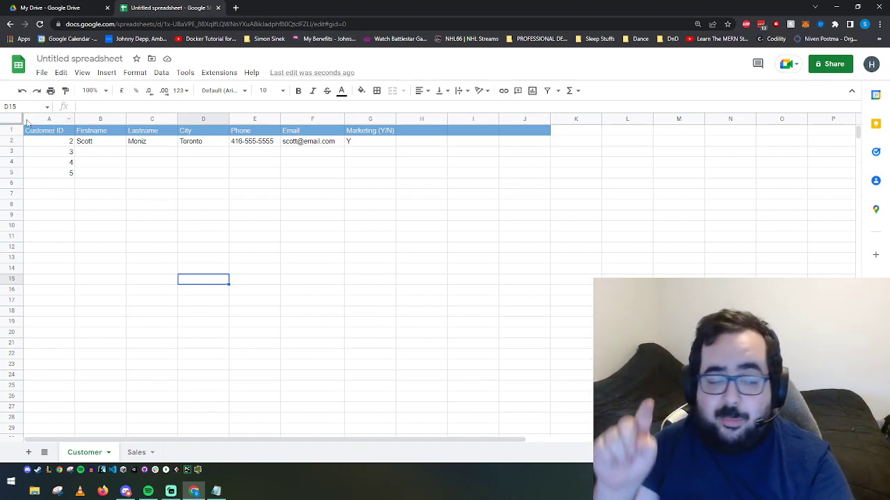
Step: Fill row 3 with a customer's first and last name, Toronto, phone, email and marketing N
{"action": "left_click", "coordinate": [90, 152]}
{"action": "type", "text": "Jane"}
{"action": "key", "text": "Tab"}
{"action": "type", "text": "Smith"}
{"action": "key", "text": "Tab"}
{"action": "type", "text": "Toronto"}
{"action": "key", "text": "Tab"}
{"action": "type", "text": "416"}
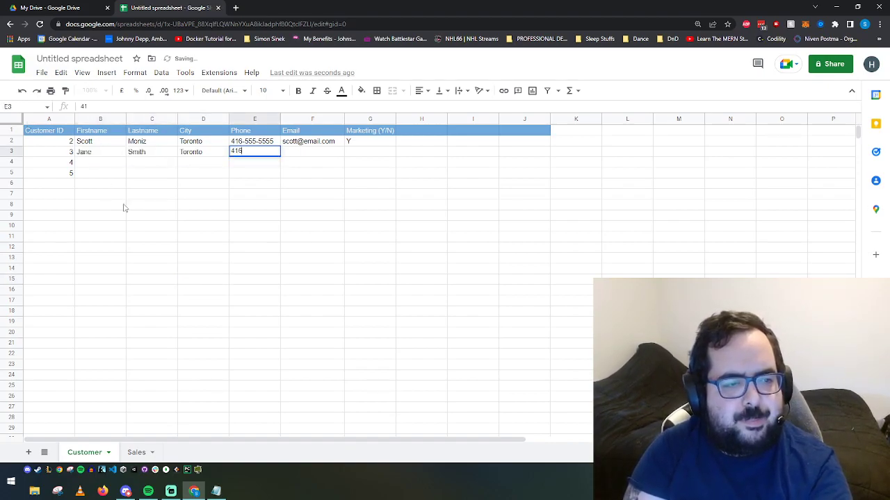
{"action": "key", "text": "Tab"}
{"action": "type", "text": "jane@email.com"}
{"action": "key", "text": "Tab"}
{"action": "type", "text": "N"}
Step: Fill row 4 with the next customer's name, New York, phone, email and marketing N
{"action": "left_click", "coordinate": [92, 154]}
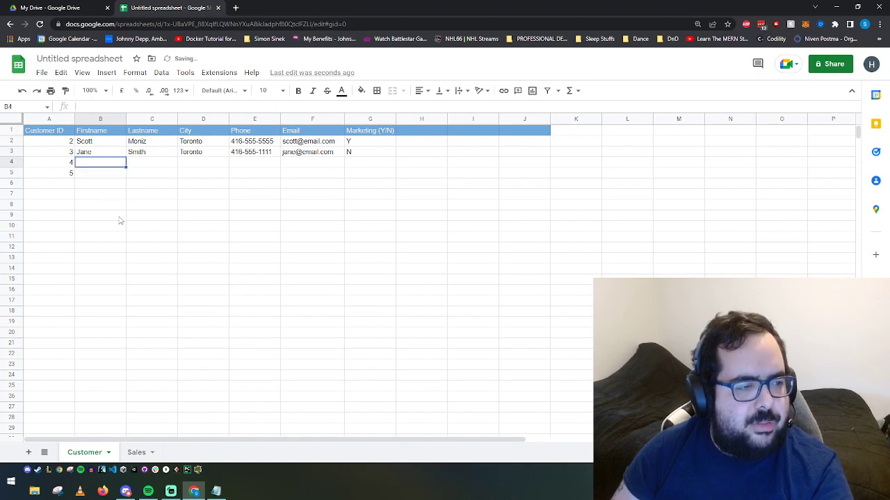
{"action": "key", "text": "Down"}
{"action": "type", "text": "B"}
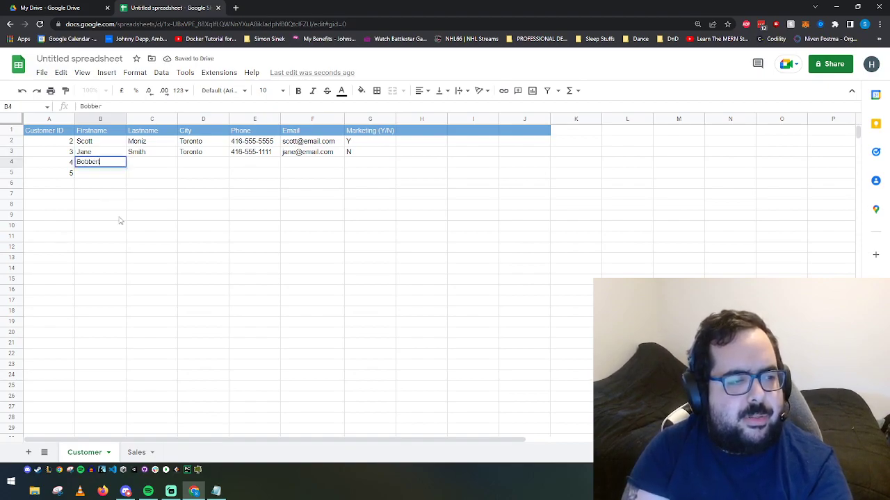
{"action": "key", "text": "Tab"}
{"action": "type", "text": "A"}
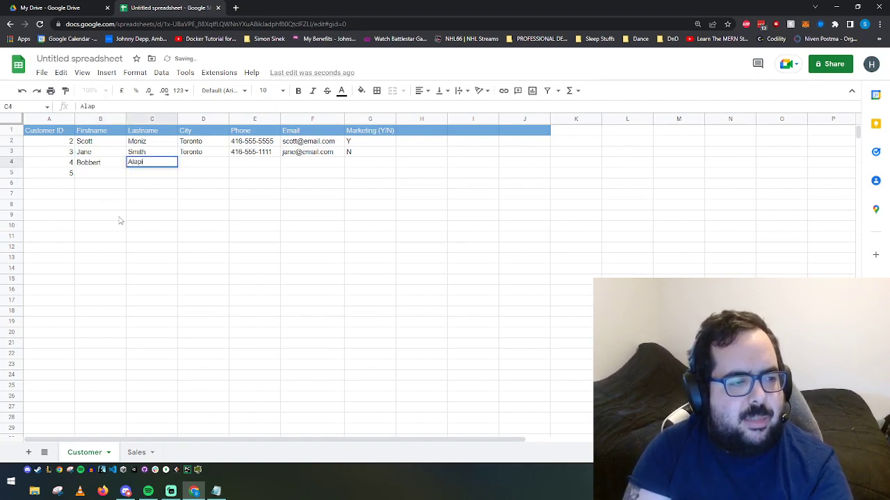
{"action": "key", "text": "Tab"}
{"action": "type", "text": "Too"}
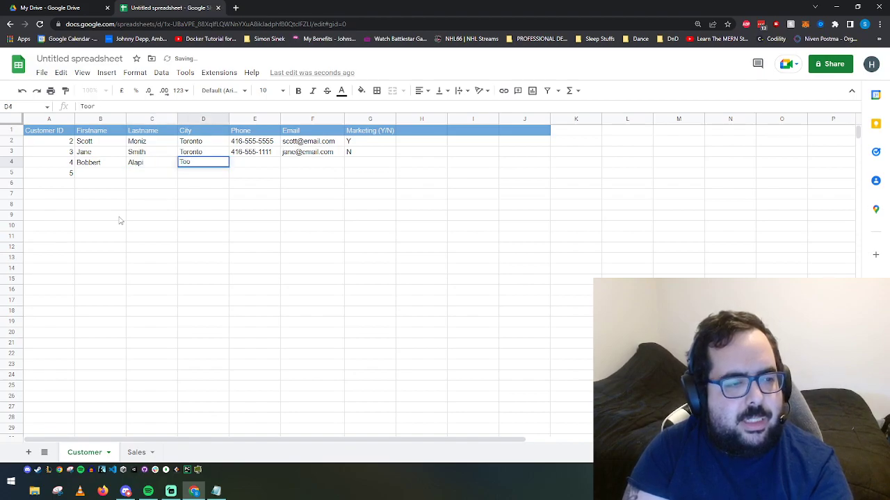
{"action": "type", "text": "New York"}
{"action": "key", "text": "Tab"}
{"action": "type", "text": "416-"}
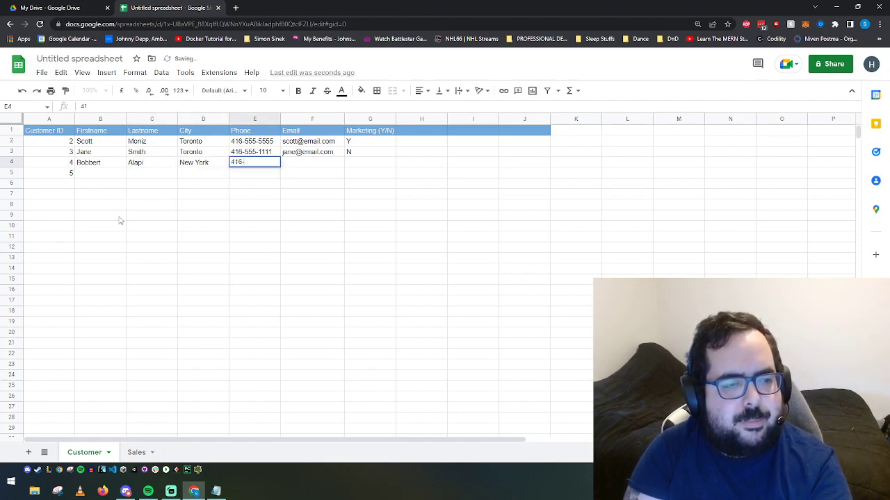
{"action": "key", "text": "BackSpace"}
{"action": "key", "text": "BackSpace"}
{"action": "key", "text": "BackSpace"}
{"action": "key", "text": "BackSpace"}
{"action": "type", "text": "555-"}
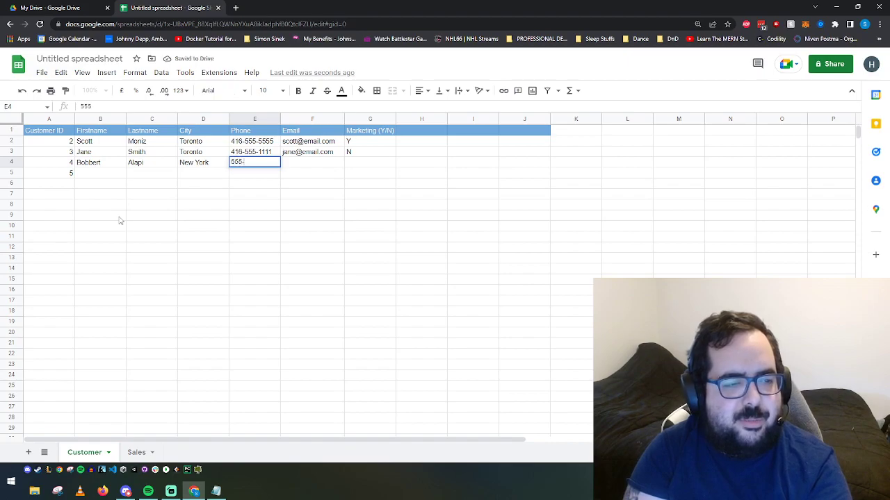
{"action": "type", "text": "555-8888"}
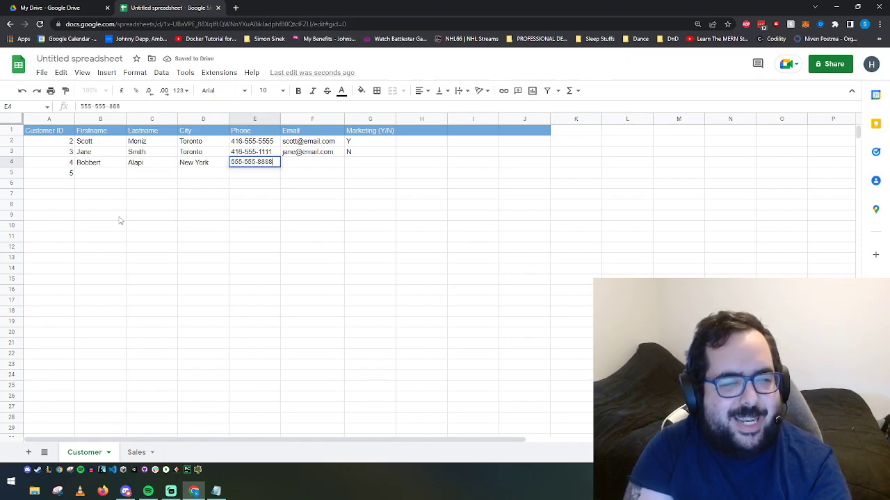
{"action": "key", "text": "Tab"}
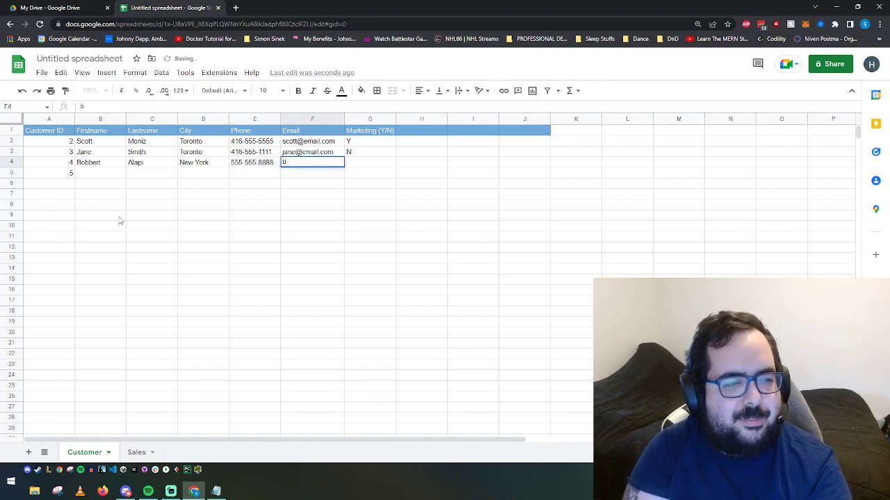
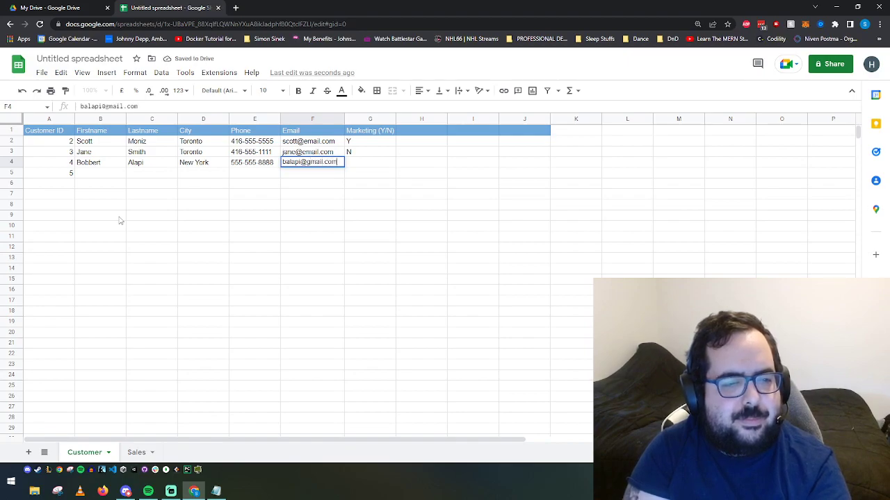
{"action": "key", "text": "Tab"}
{"action": "type", "text": "N"}
Step: Fill row 5 with the last customer's name, Etobicoke, phone, email and marketing N
{"action": "left_click", "coordinate": [89, 175]}
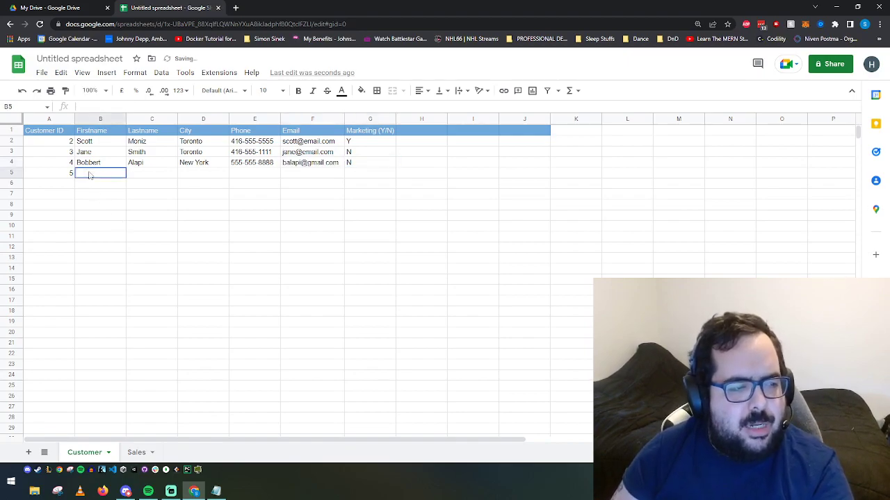
{"action": "key", "text": "Tab"}
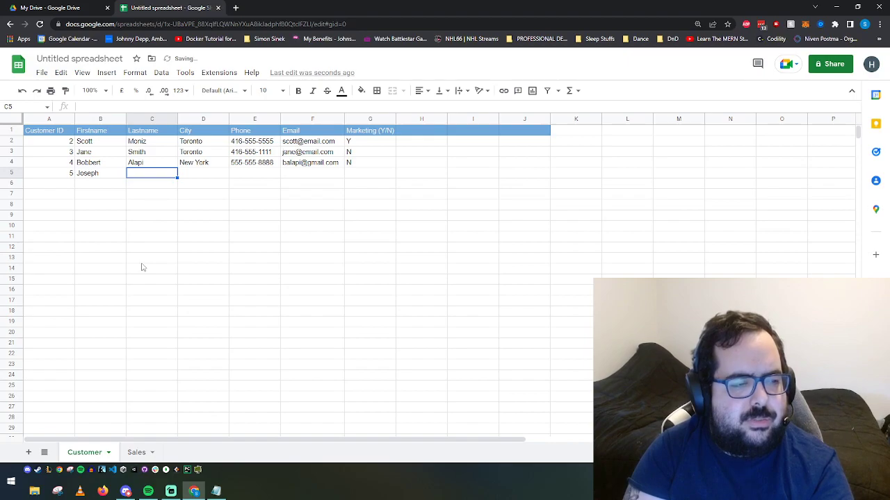
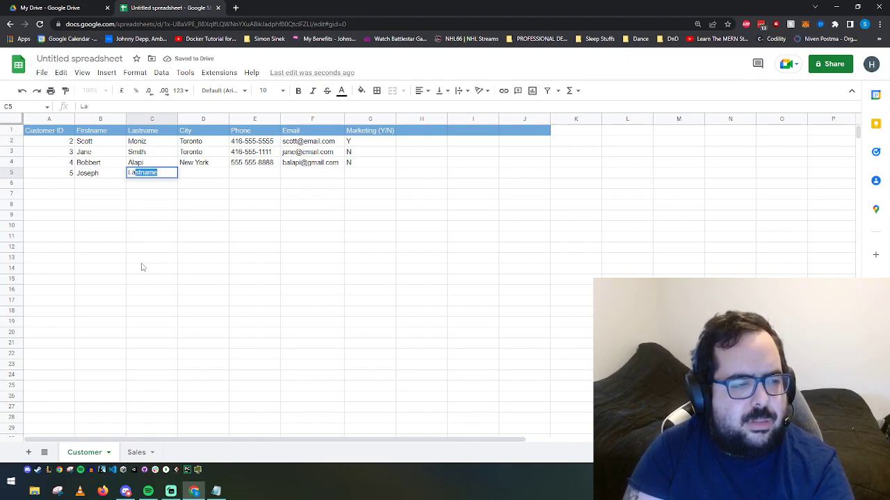
{"action": "key", "text": "Tab"}
{"action": "type", "text": "N"}
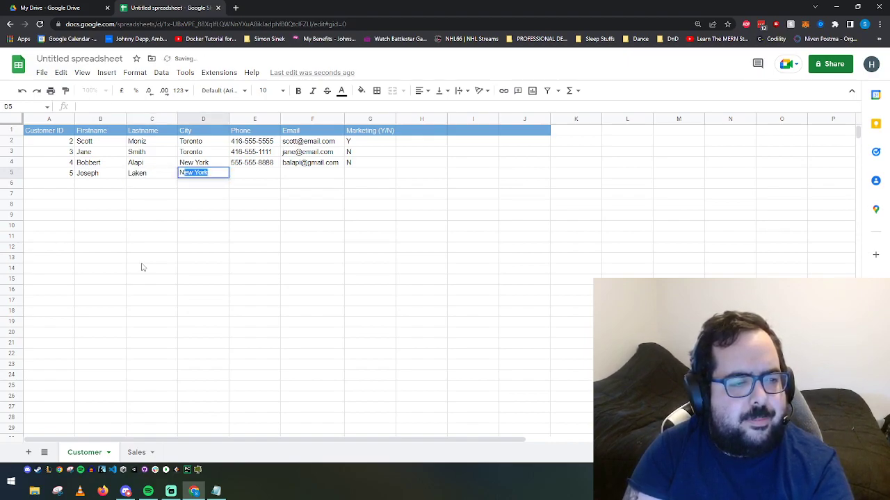
{"action": "key", "text": "BackSpace"}
{"action": "key", "text": "BackSpace"}
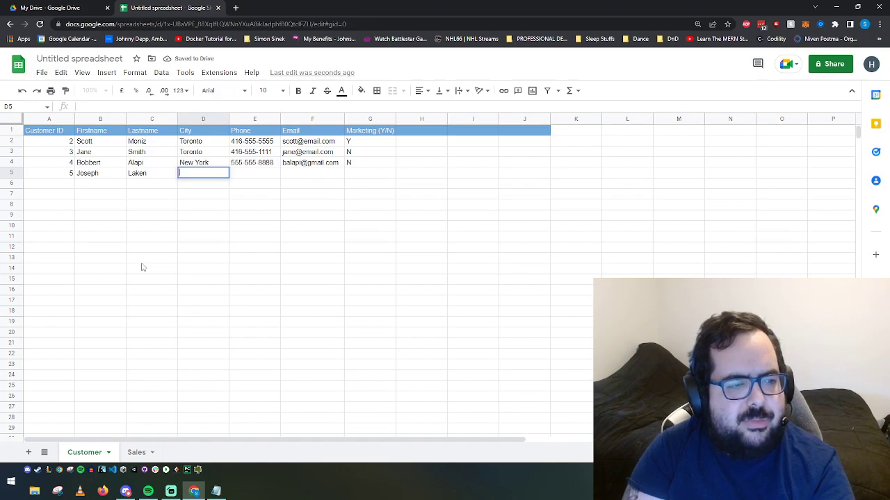
{"action": "type", "text": "Etobicoke"}
{"action": "key", "text": "Tab"}
{"action": "type", "text": "41"}
{"action": "type", "text": "416"}
{"action": "type", "text": "-888"}
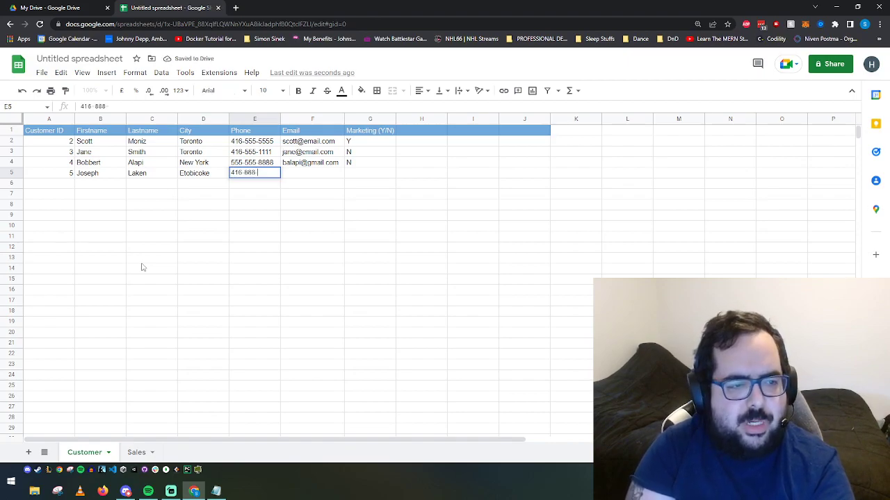
{"action": "type", "text": "-8888"}
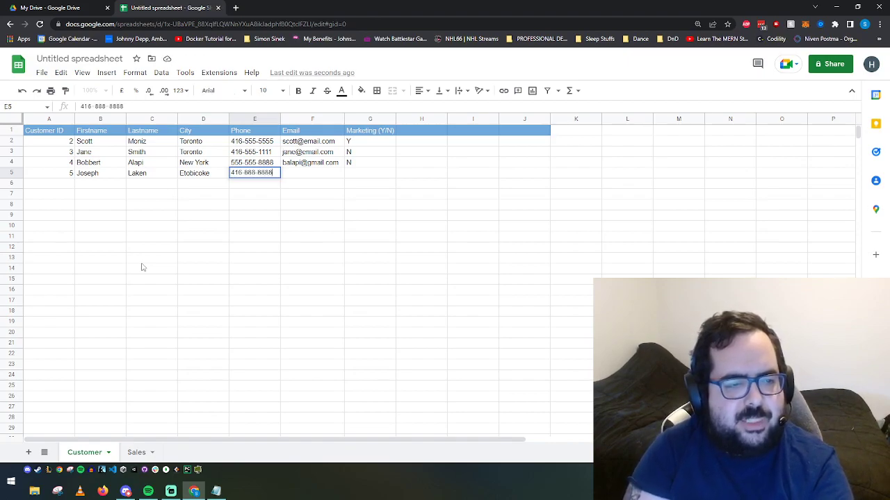
{"action": "key", "text": "Tab"}
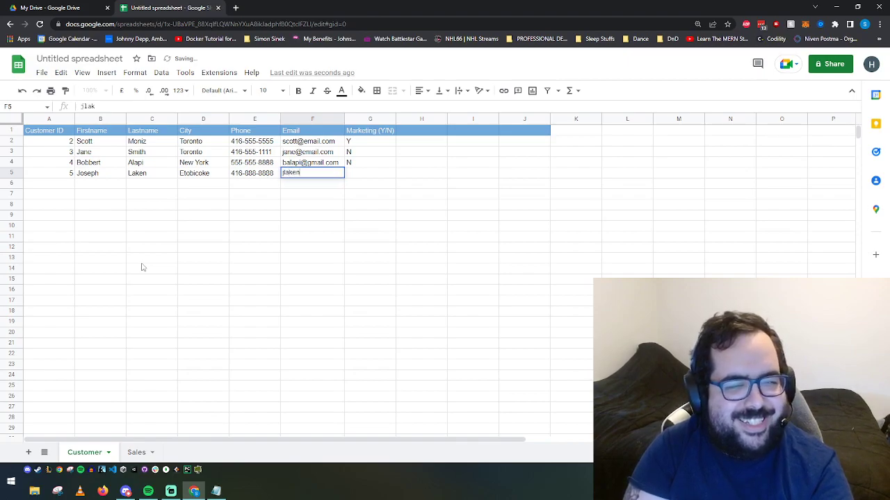
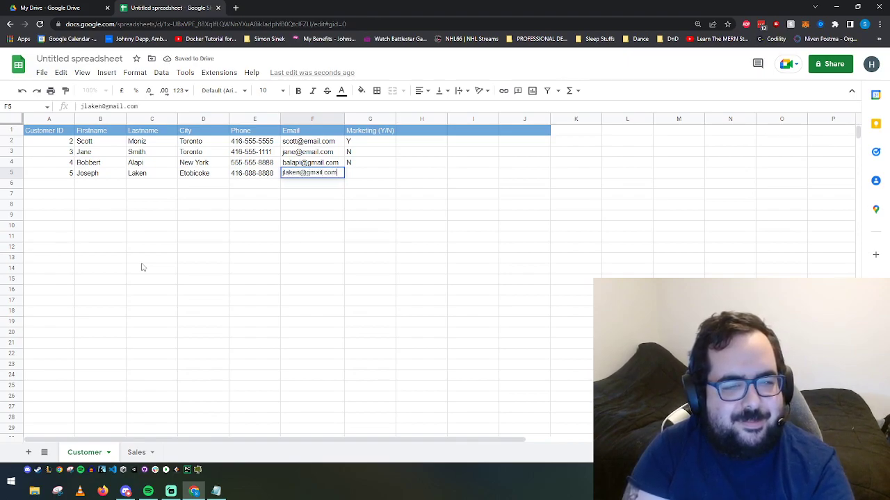
{"action": "key", "text": "Tab"}
{"action": "type", "text": "N"}
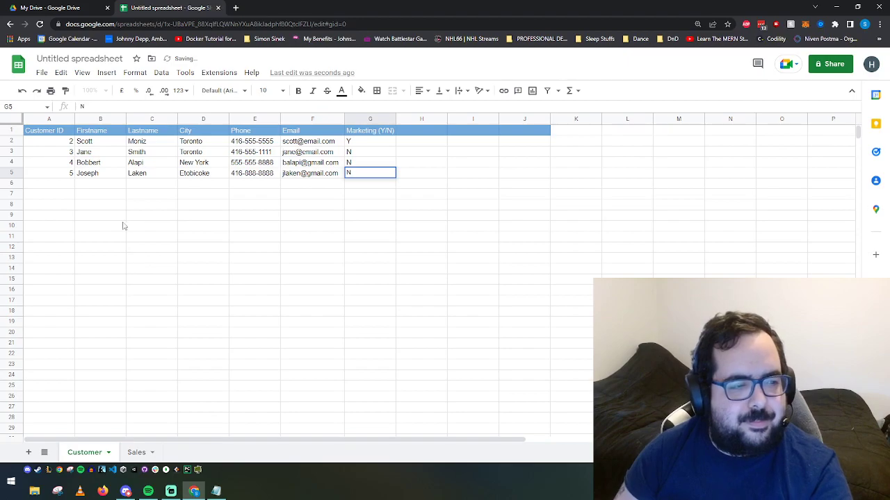
{"action": "key", "text": "Return"}
{"action": "left_click_drag", "start_coordinate": [53, 143], "coordinate": [380, 187]}
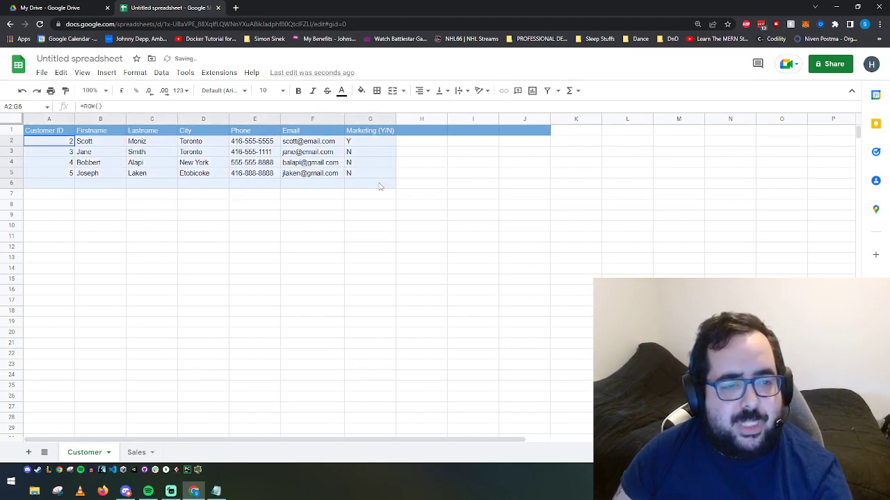
Step: Apply all borders to the Customer range A2:J17
{"action": "left_click", "coordinate": [417, 209]}
{"action": "left_click_drag", "start_coordinate": [48, 142], "coordinate": [539, 359]}
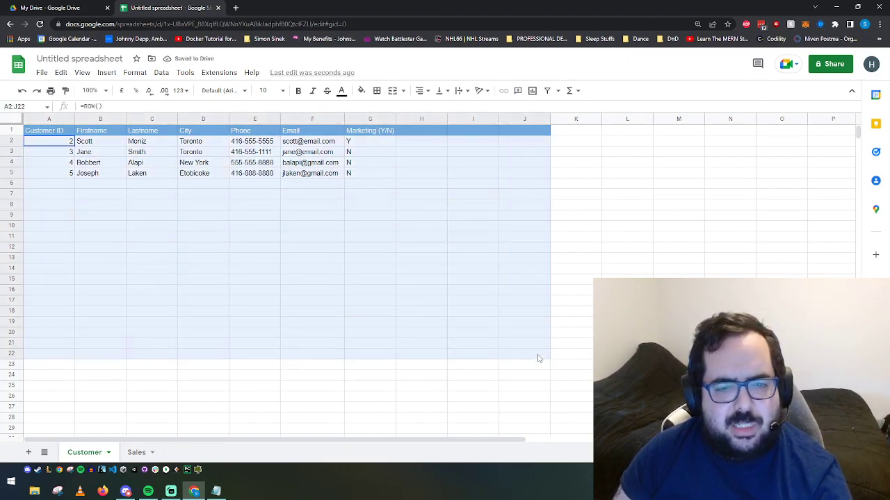
{"action": "left_click", "coordinate": [376, 91]}
{"action": "left_click", "coordinate": [479, 183]}
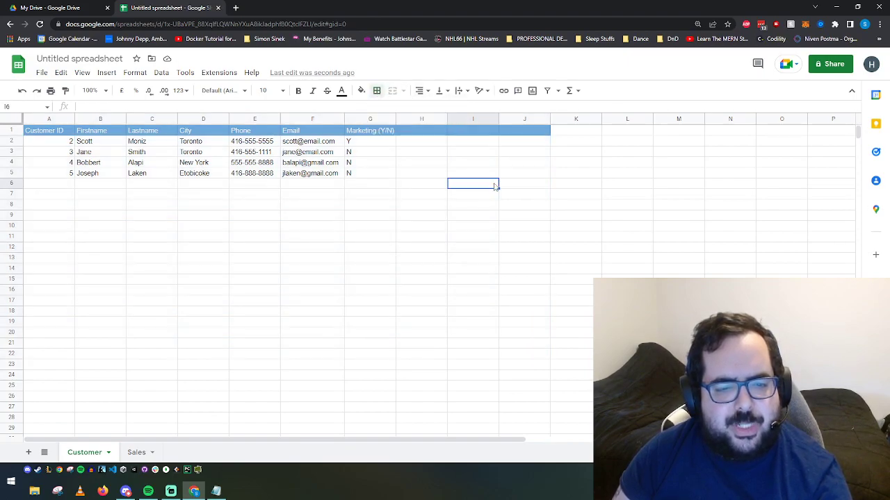
{"action": "left_click_drag", "start_coordinate": [31, 142], "coordinate": [522, 299]}
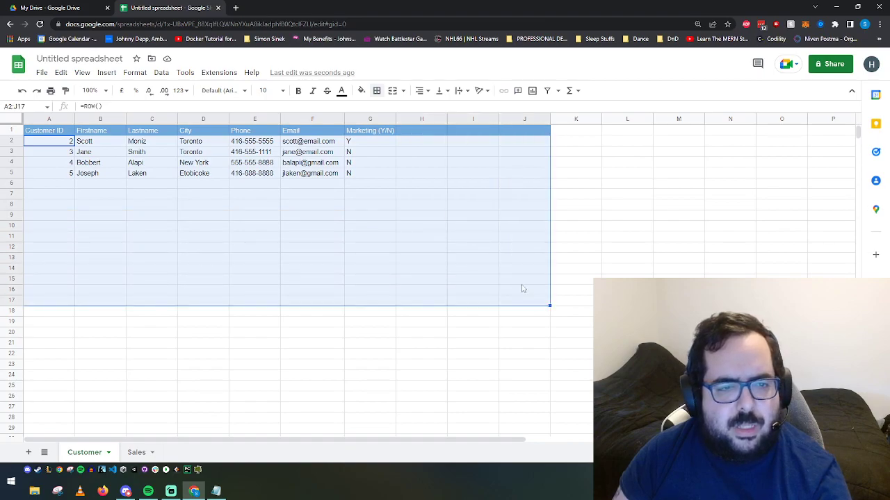
{"action": "left_click", "coordinate": [380, 94]}
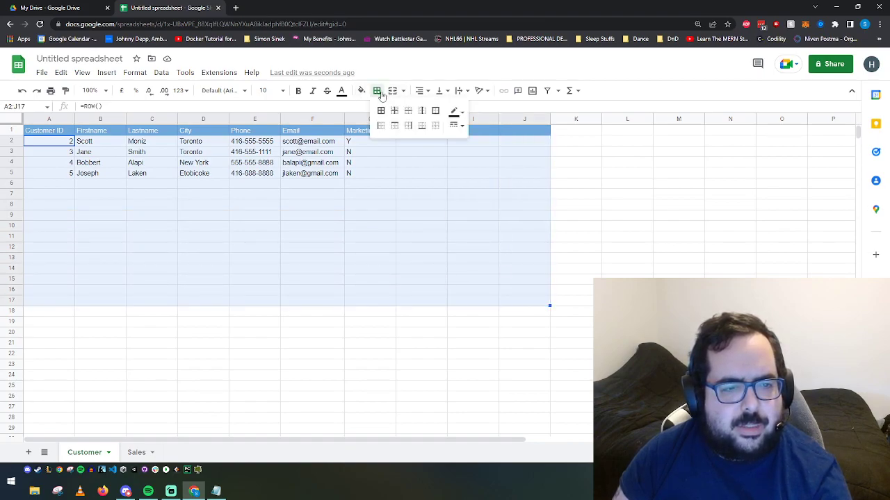
{"action": "left_click", "coordinate": [380, 111]}
{"action": "left_click", "coordinate": [276, 237]}
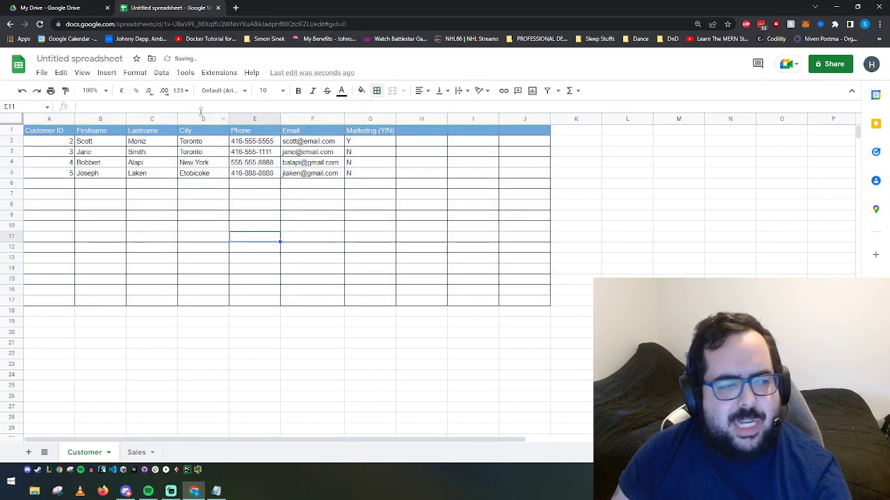
Step: Clear columns H to J so they lose their borders and header fill
{"action": "left_click", "coordinate": [417, 119]}
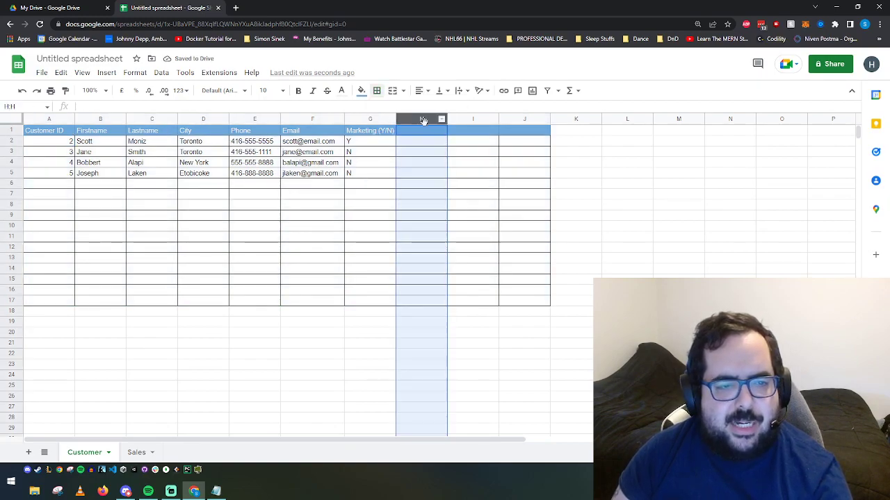
{"action": "left_click", "coordinate": [517, 119], "text": "shift"}
{"action": "right_click", "coordinate": [518, 119]}
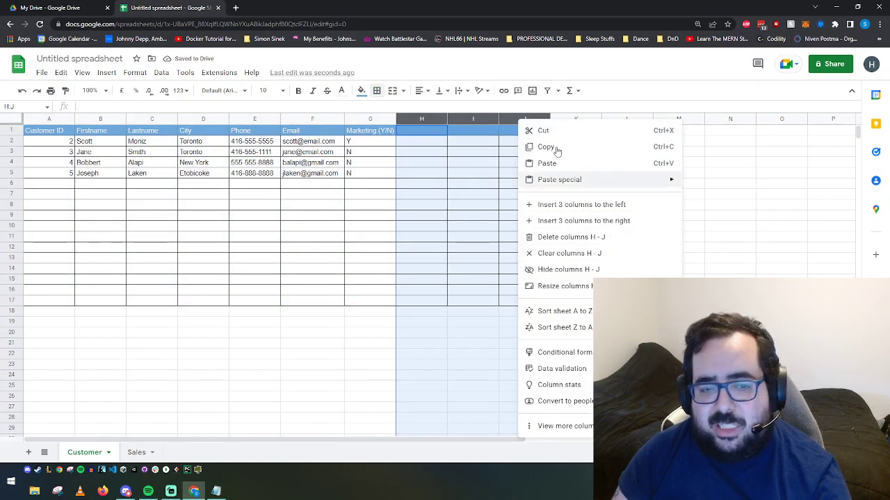
{"action": "left_click", "coordinate": [549, 253]}
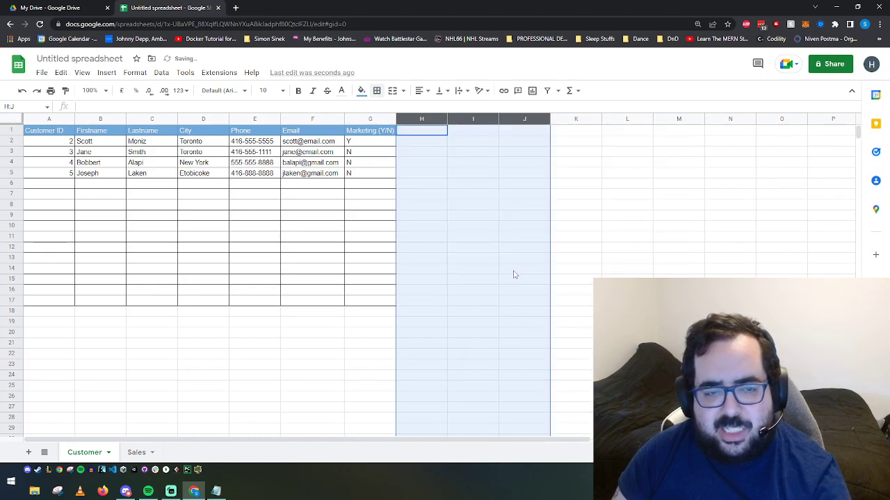
{"action": "left_click", "coordinate": [421, 217]}
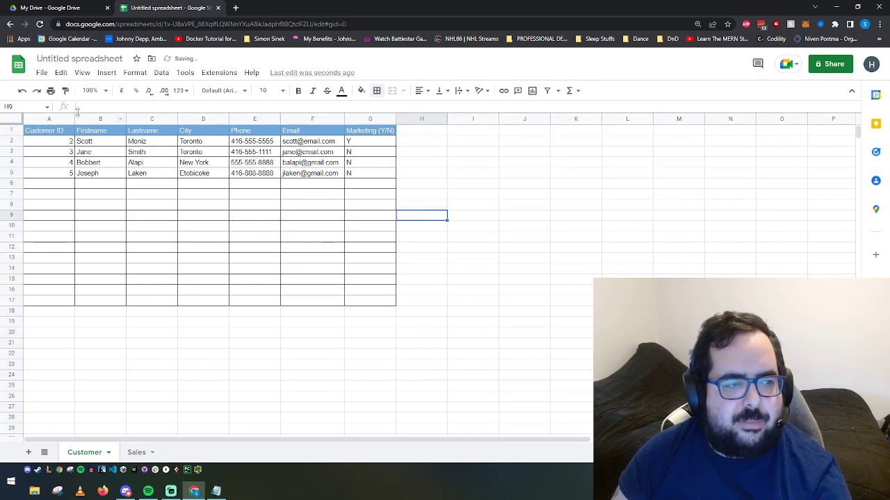
{"action": "left_click", "coordinate": [135, 74]}
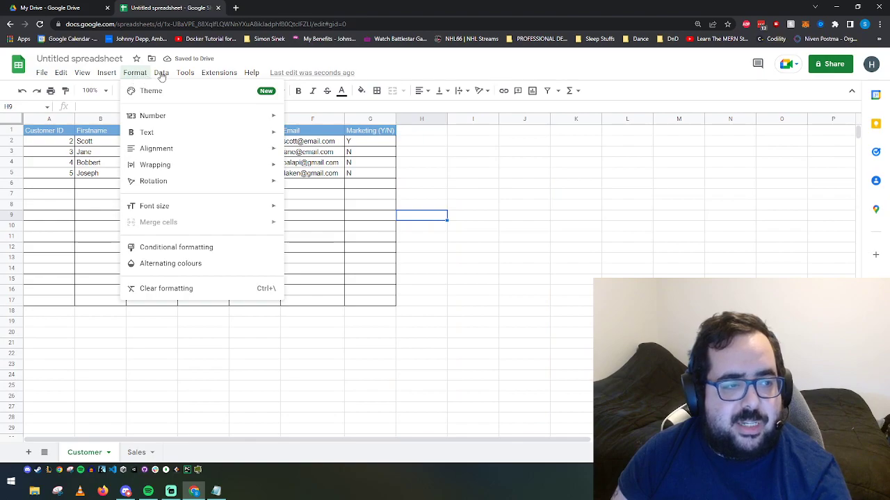
{"action": "mouse_move", "coordinate": [162, 76]}
{"action": "left_click", "coordinate": [282, 232]}
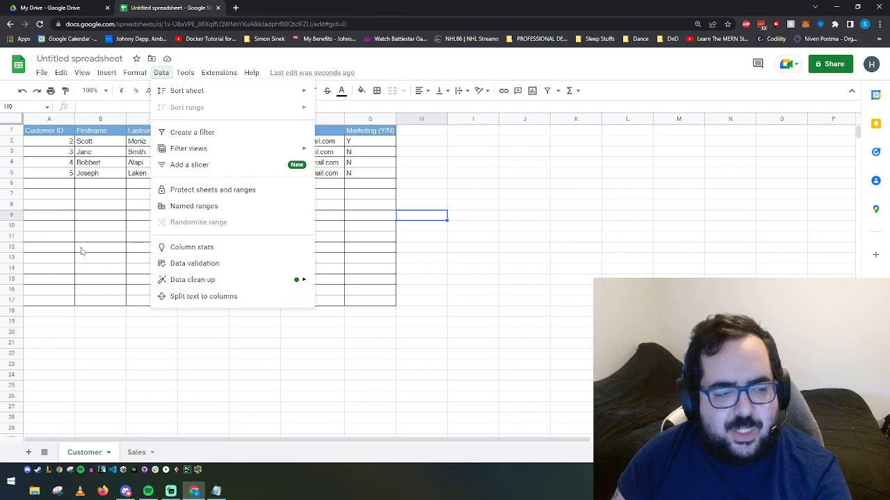
{"action": "left_click", "coordinate": [61, 215]}
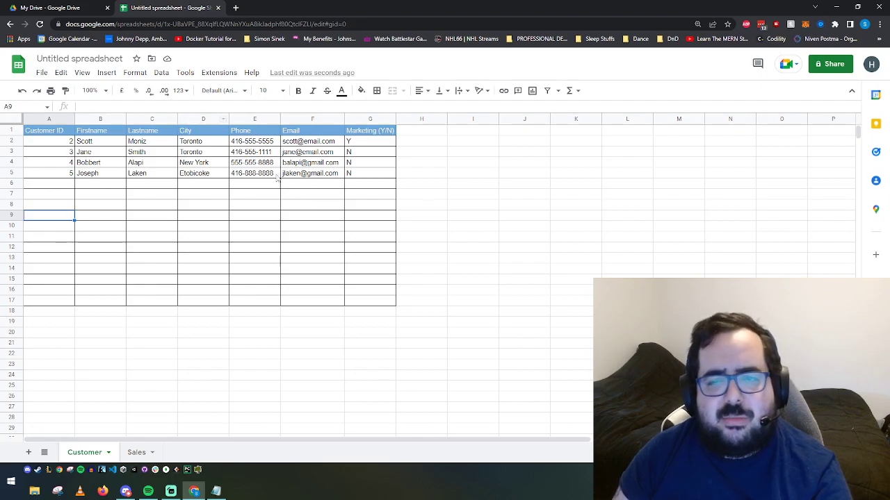
{"action": "left_click", "coordinate": [160, 72]}
Step: Change the spreadsheet title from 'Untitled spreadsheet' to 'Lemonada', then check a few customer cells
{"action": "left_click", "coordinate": [61, 72]}
{"action": "left_click", "coordinate": [65, 58]}
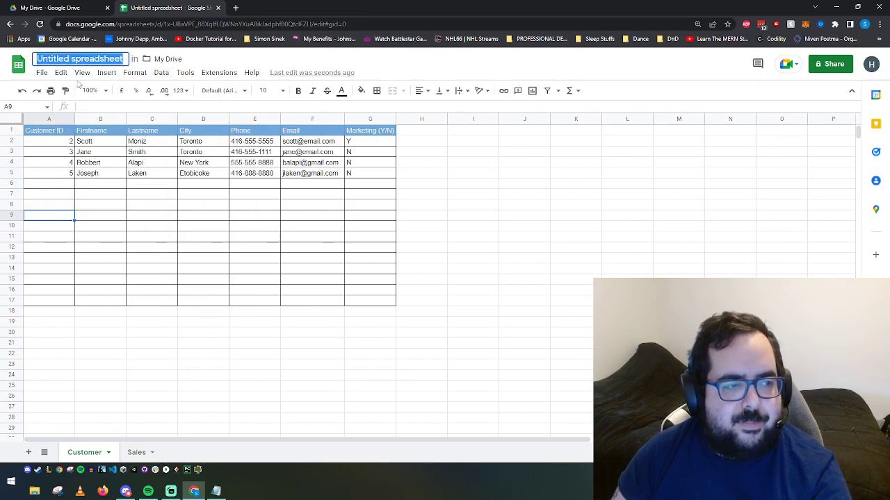
{"action": "key", "text": "BackSpace"}
{"action": "type", "text": "Lemonada"}
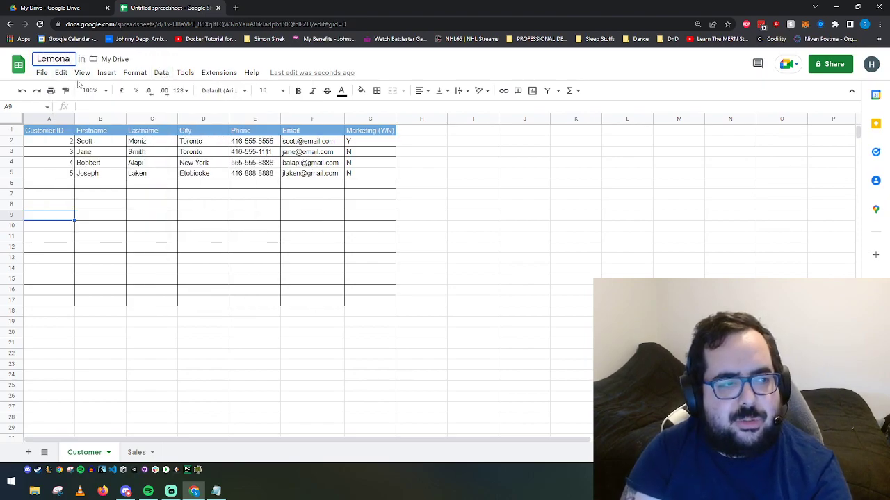
{"action": "left_click", "coordinate": [151, 205]}
{"action": "left_click", "coordinate": [144, 143]}
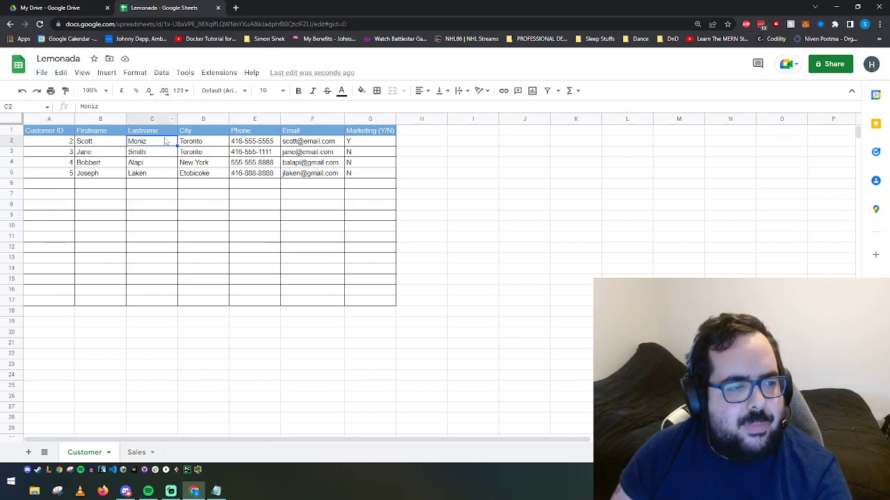
{"action": "key", "text": "Right"}
{"action": "key", "text": "Right"}
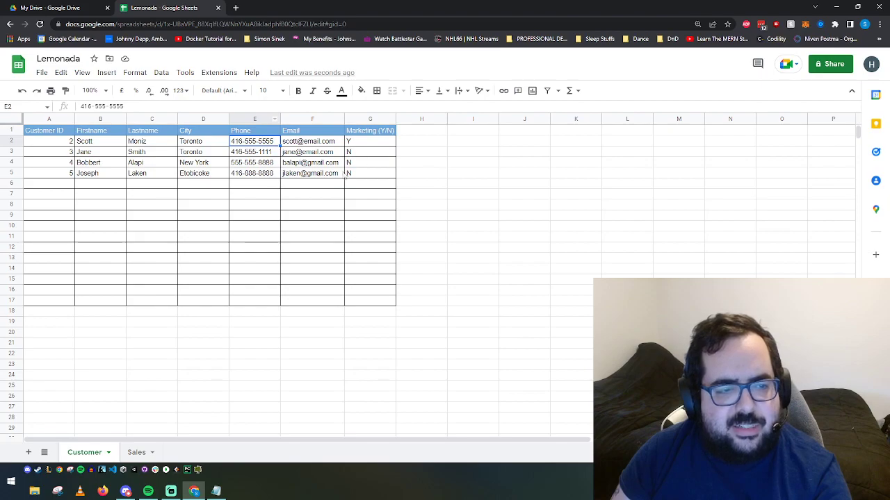
{"action": "left_click", "coordinate": [326, 178]}
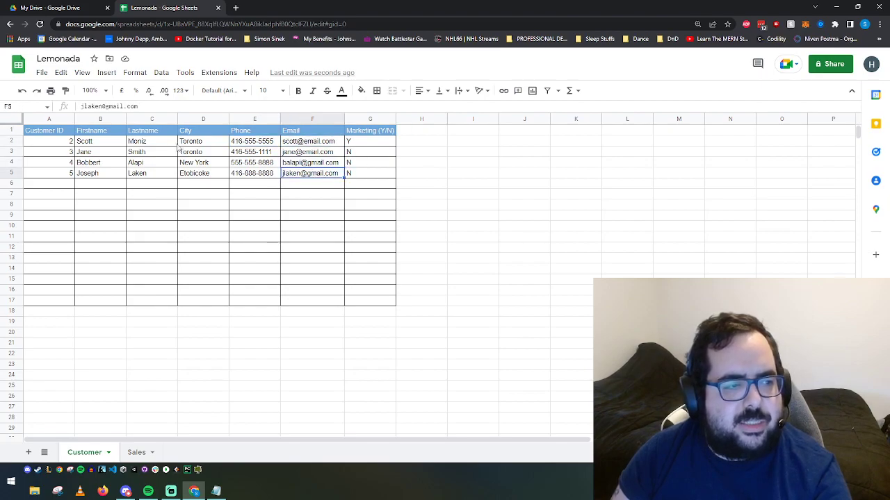
{"action": "left_click", "coordinate": [93, 144]}
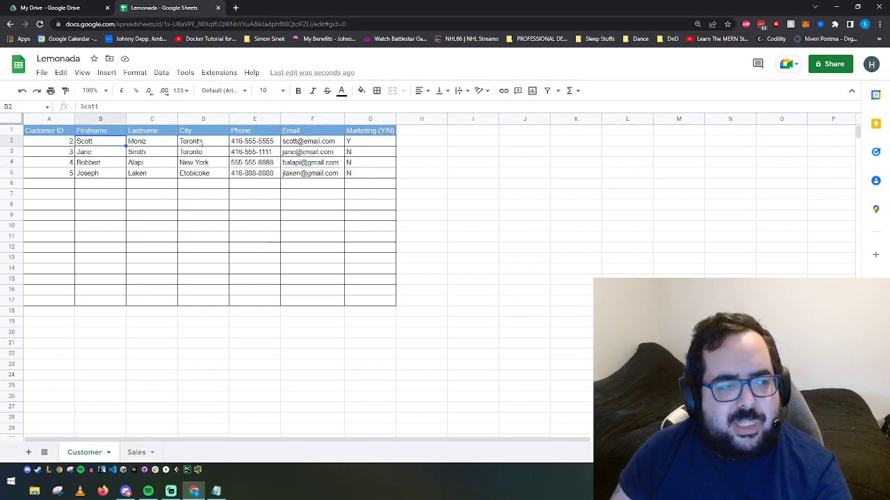
{"action": "left_click", "coordinate": [132, 73]}
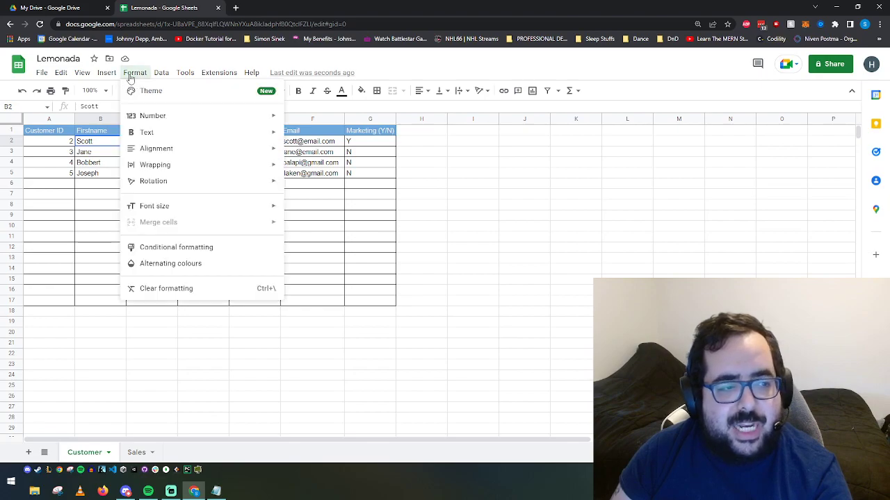
{"action": "mouse_move", "coordinate": [154, 121]}
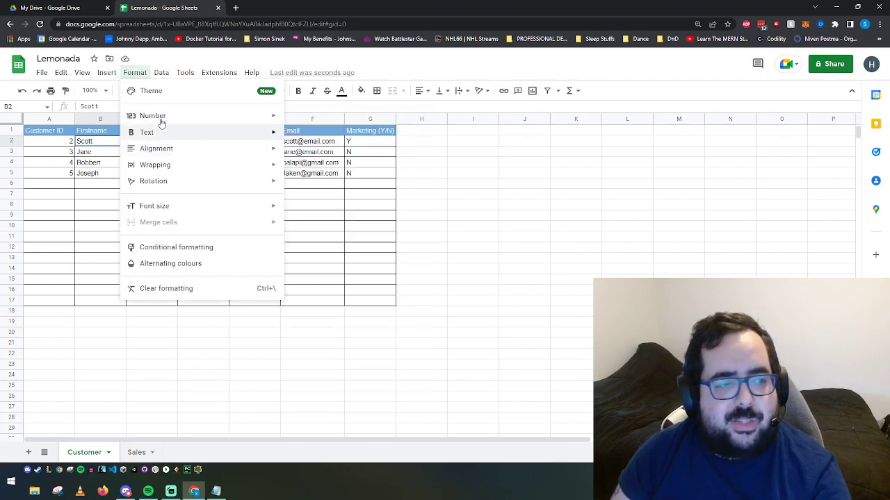
{"action": "mouse_move", "coordinate": [161, 150]}
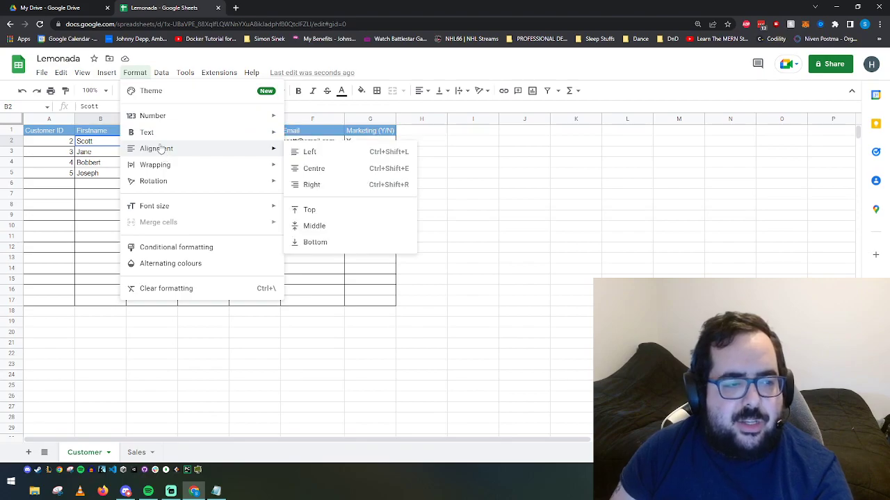
{"action": "left_click", "coordinate": [495, 197]}
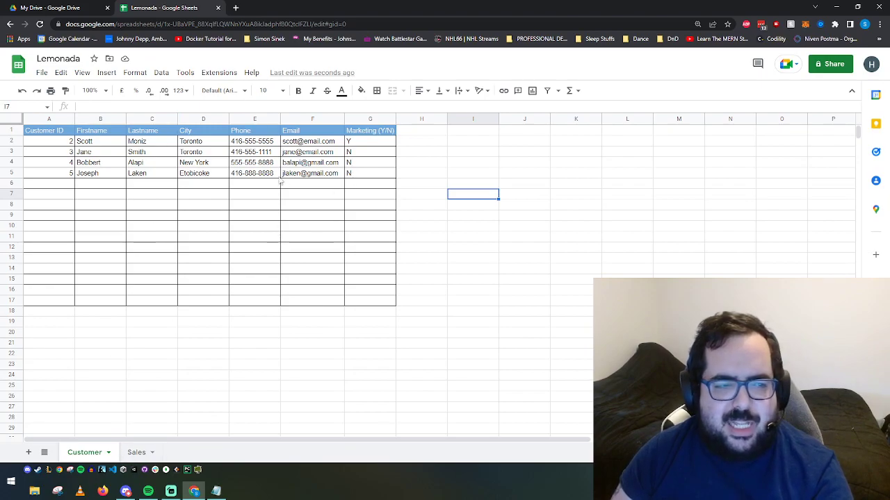
{"action": "left_click", "coordinate": [250, 164]}
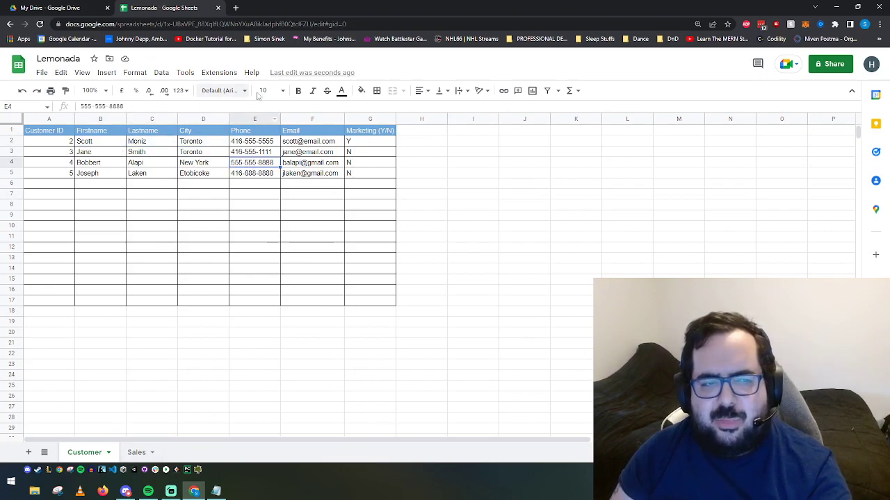
{"action": "left_click_drag", "start_coordinate": [63, 142], "coordinate": [354, 146]}
{"action": "key", "text": "ctrl+b"}
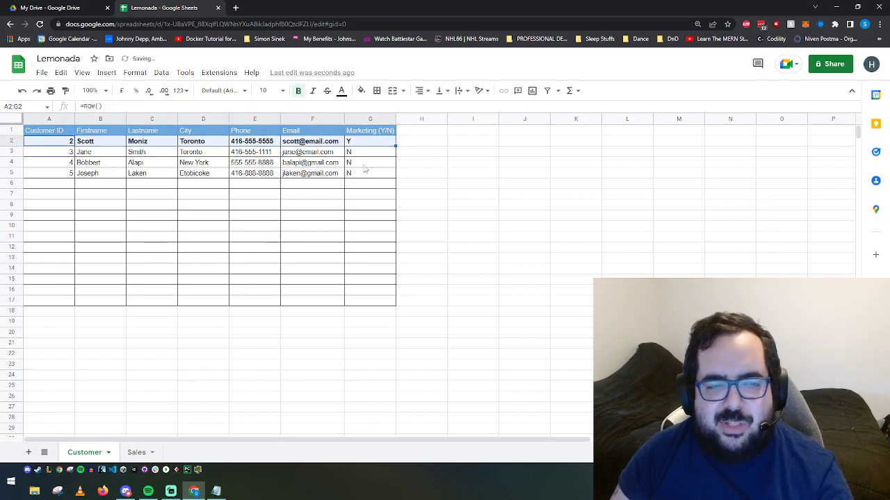
{"action": "key", "text": "ctrl+b"}
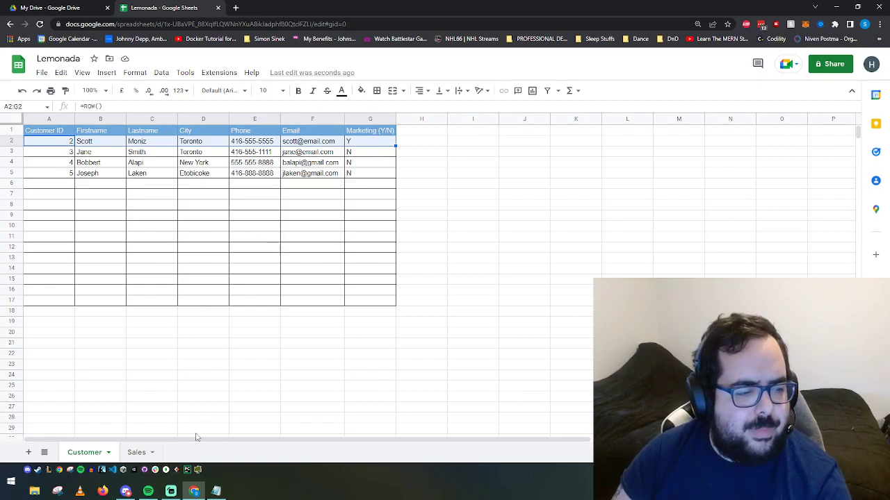
Step: On the Sales sheet, enter headers Date of Sale, Customer ID, Qty and PPU in A1:D1
{"action": "left_click", "coordinate": [136, 452]}
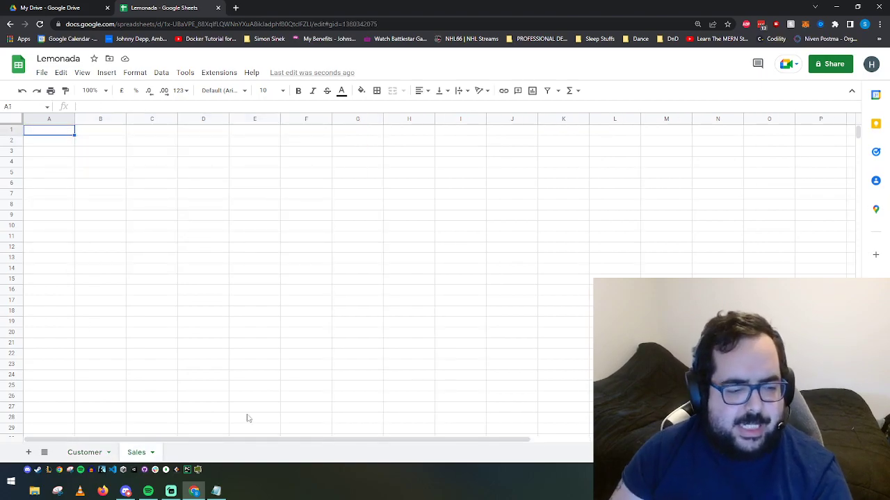
{"action": "left_click", "coordinate": [216, 492]}
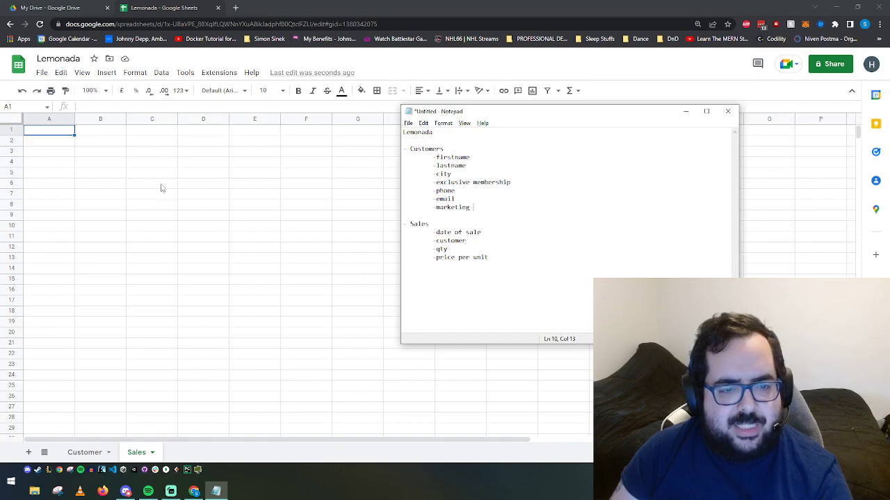
{"action": "key", "text": "alt+Tab"}
{"action": "type", "text": "Date "}
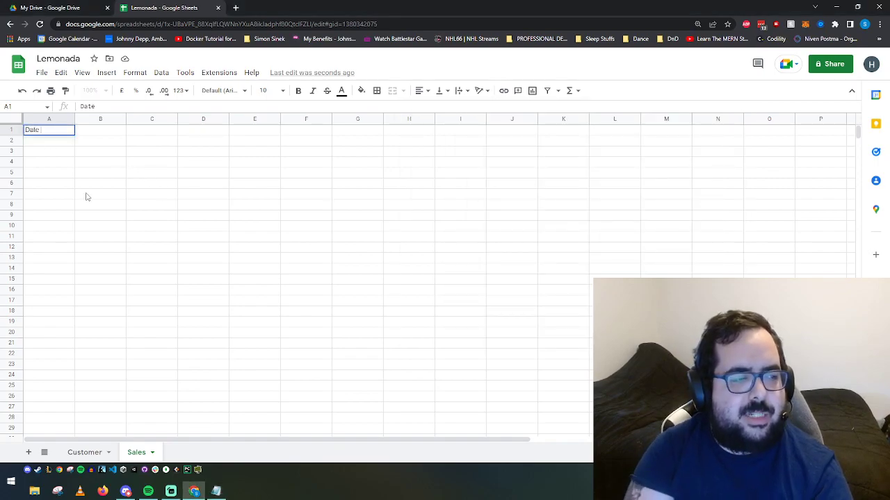
{"action": "type", "text": "of Sale"}
{"action": "key", "text": "Tab"}
{"action": "type", "text": "Customer ID"}
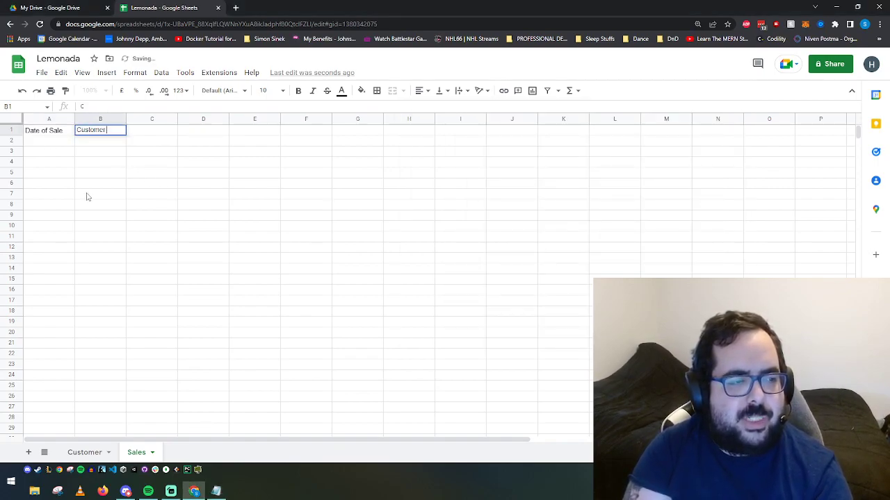
{"action": "key", "text": "Tab"}
{"action": "key", "text": "alt+Tab"}
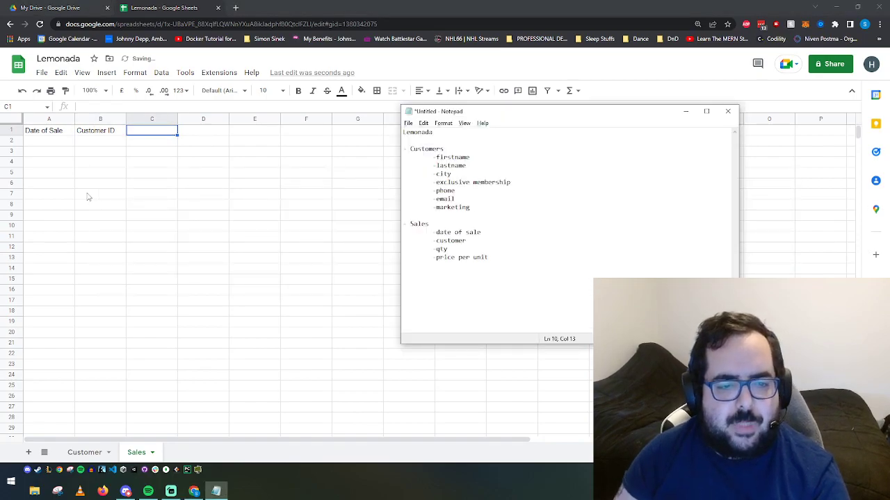
{"action": "key", "text": "alt+Tab"}
{"action": "type", "text": "Qty"}
{"action": "key", "text": "Tab"}
{"action": "type", "text": "Pri"}
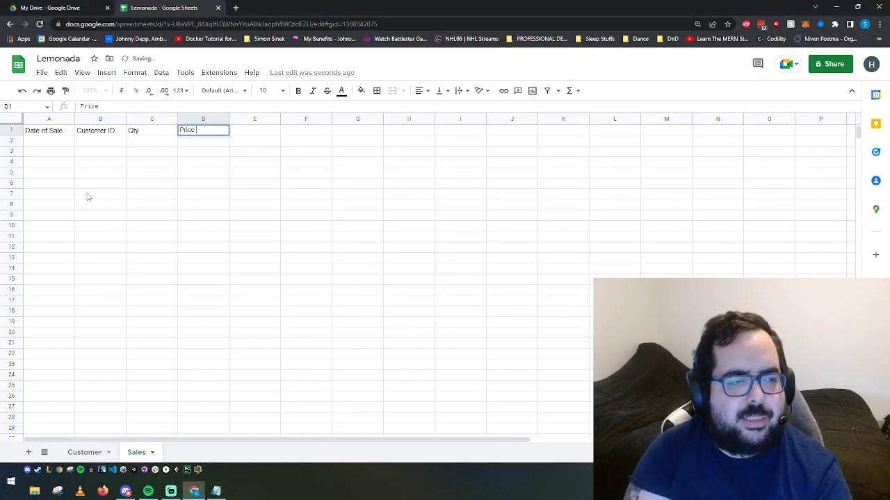
{"action": "key", "text": "BackSpace"}
{"action": "key", "text": "BackSpace"}
{"action": "type", "text": "PU"}
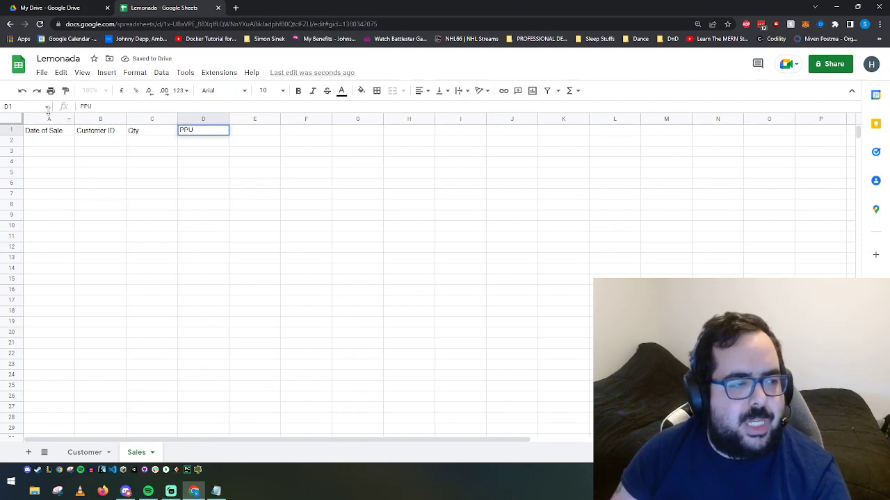
Step: Fill header row 1 light blue and give the A1:D1 headers a light text colour
{"action": "left_click", "coordinate": [12, 131]}
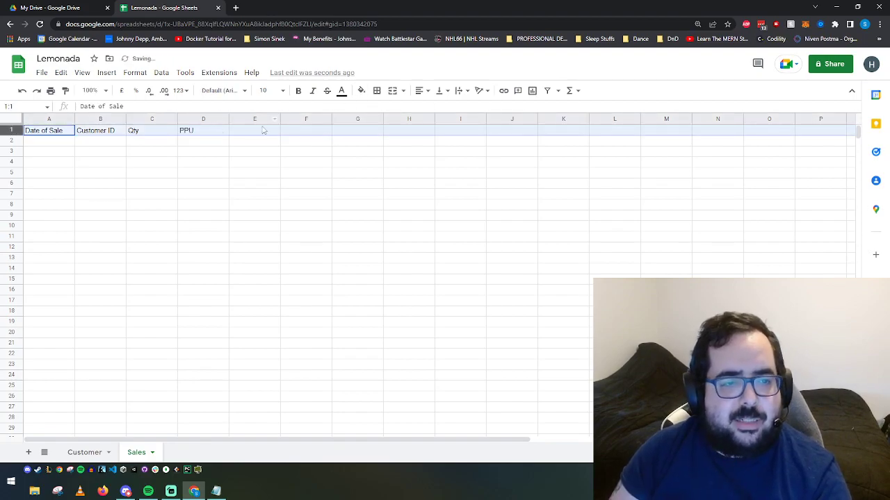
{"action": "left_click", "coordinate": [361, 90]}
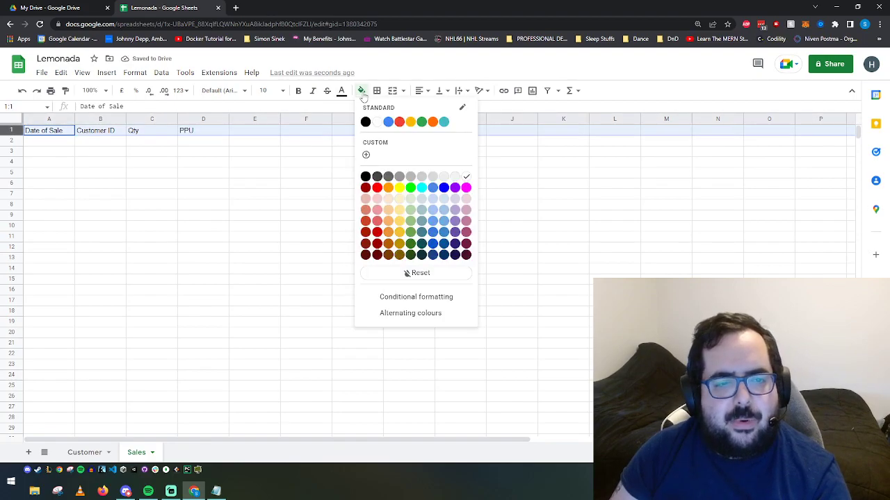
{"action": "left_click", "coordinate": [432, 221]}
{"action": "left_click", "coordinate": [176, 185]}
{"action": "left_click", "coordinate": [47, 136]}
{"action": "left_click_drag", "start_coordinate": [172, 134], "coordinate": [230, 135]}
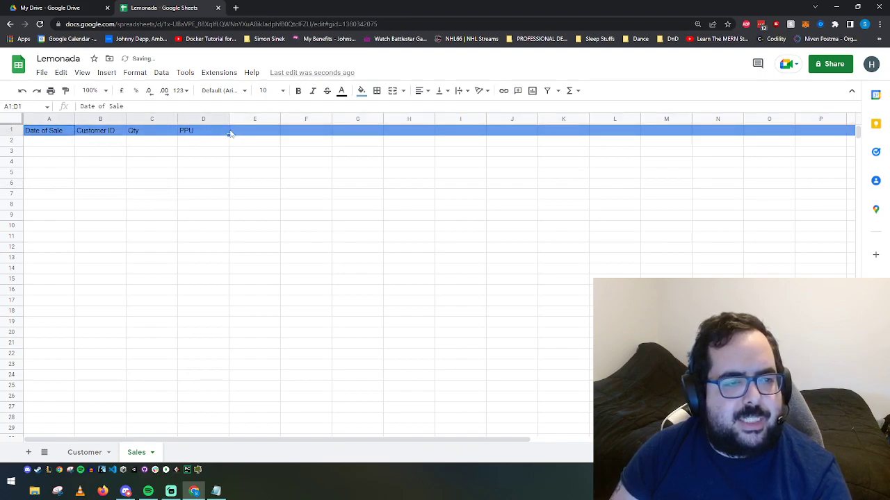
{"action": "left_click", "coordinate": [341, 90]}
{"action": "left_click", "coordinate": [424, 179]}
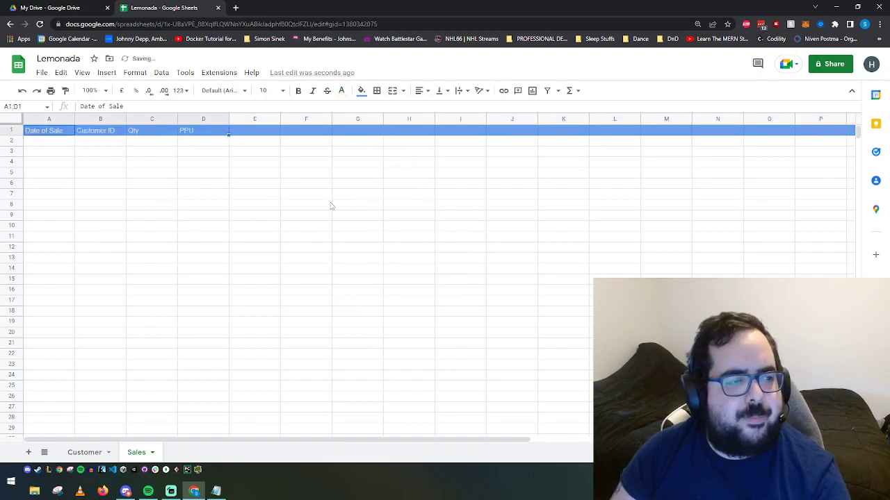
Step: Select column A and bring up its formatting options
{"action": "left_click", "coordinate": [42, 143]}
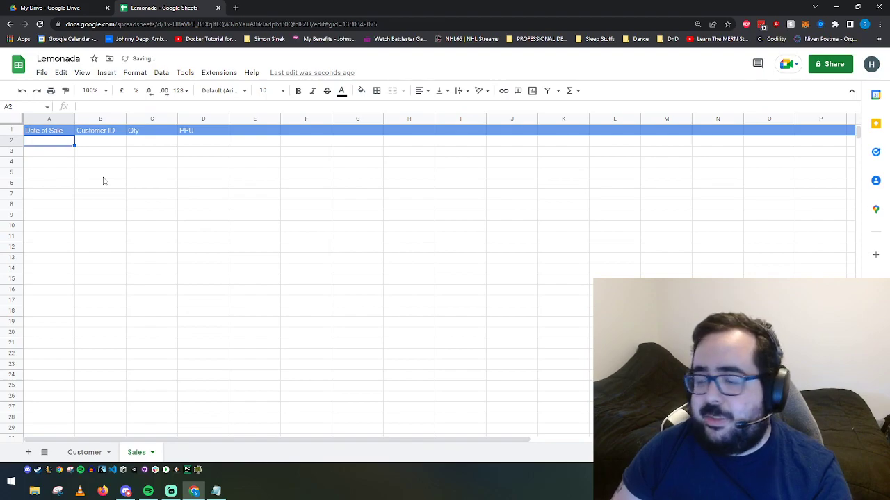
{"action": "left_click", "coordinate": [49, 119]}
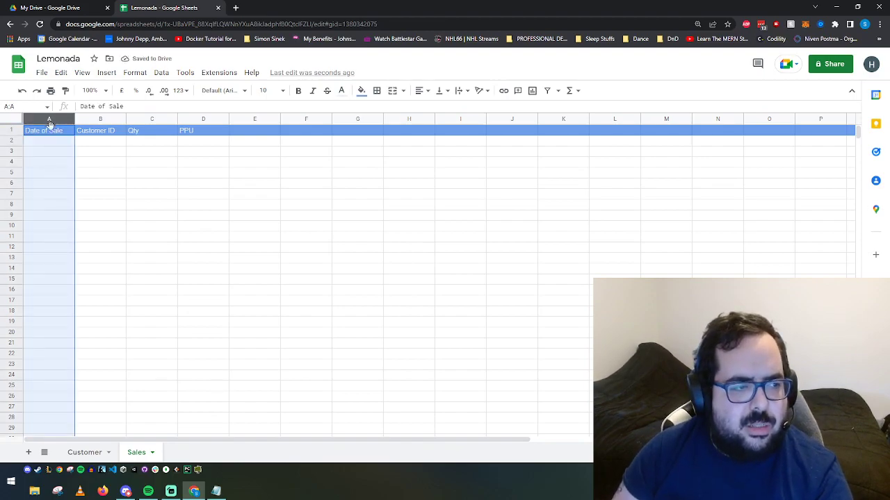
{"action": "left_click", "coordinate": [135, 73]}
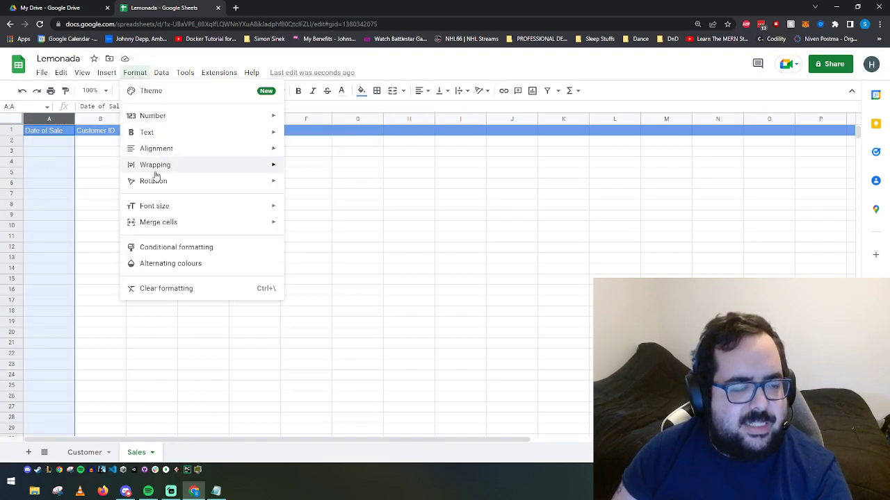
{"action": "mouse_move", "coordinate": [158, 137]}
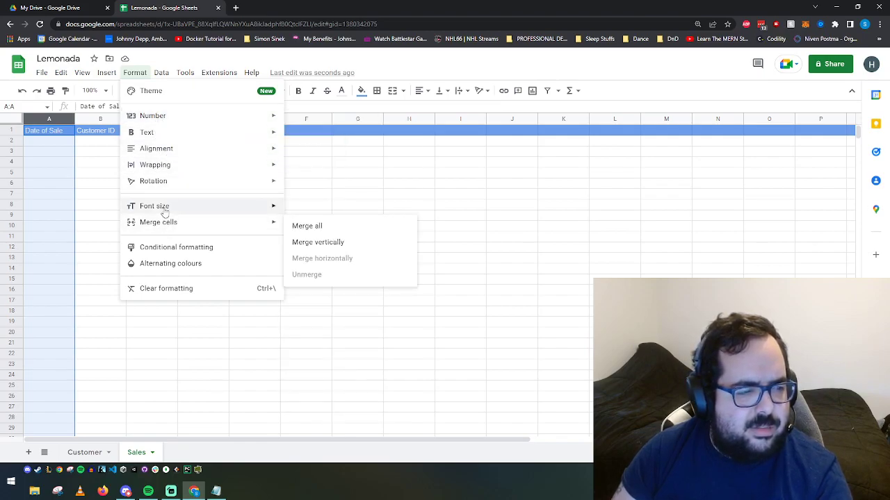
Step: Enter the first sale in row 2: date 2022-05-16, Qty 2, PPU 1.5
{"action": "mouse_move", "coordinate": [160, 75]}
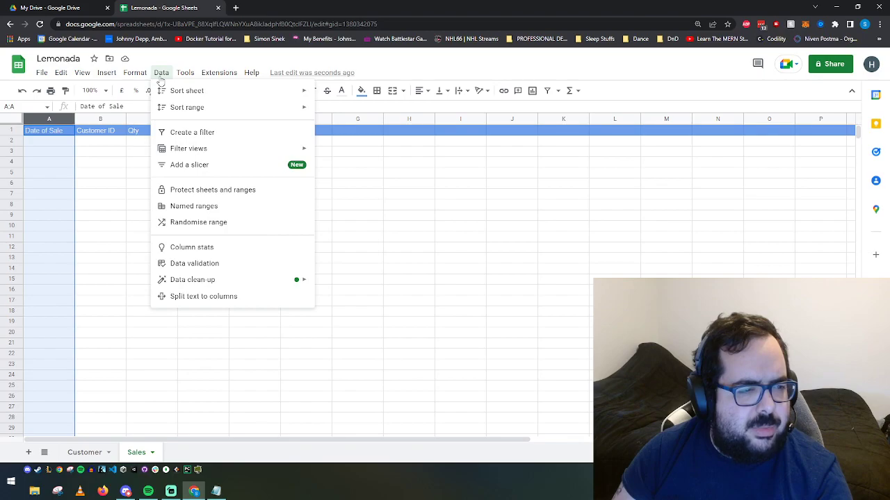
{"action": "left_click", "coordinate": [61, 195]}
{"action": "left_click", "coordinate": [61, 142]}
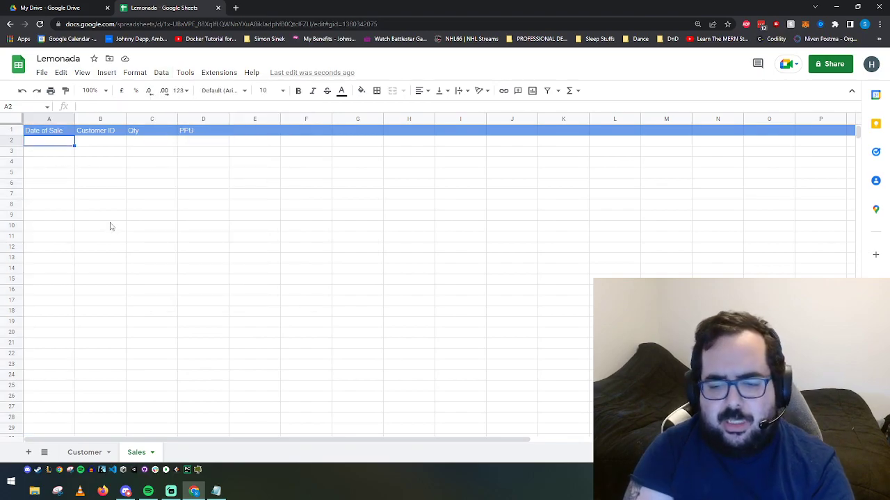
{"action": "type", "text": "2022-05-16"}
{"action": "key", "text": "Tab"}
{"action": "type", "text": "1"}
{"action": "key", "text": "Tab"}
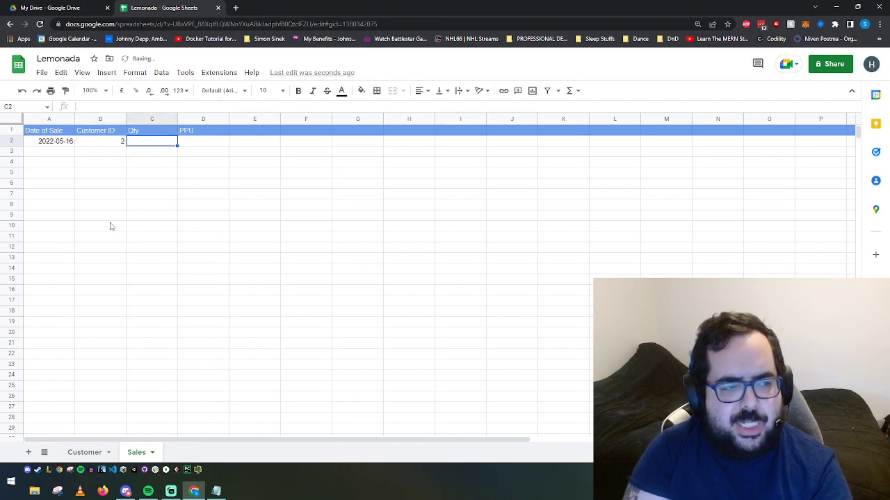
{"action": "type", "text": "2"}
{"action": "key", "text": "Tab"}
{"action": "type", "text": "1.5"}
{"action": "key", "text": "Tab"}
Step: Add the second sale in row 3: 2022-05-16, customer 4, Qty 8, PPU 1.5
{"action": "left_click", "coordinate": [66, 153]}
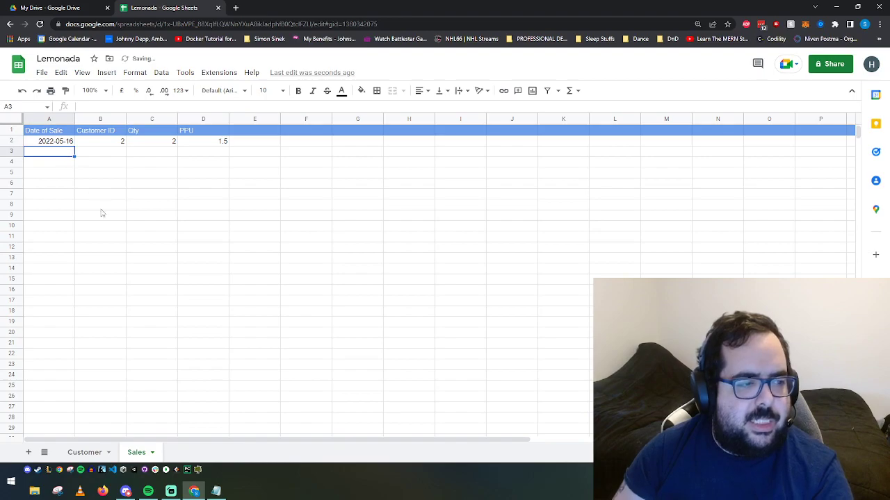
{"action": "type", "text": "2022-05-16"}
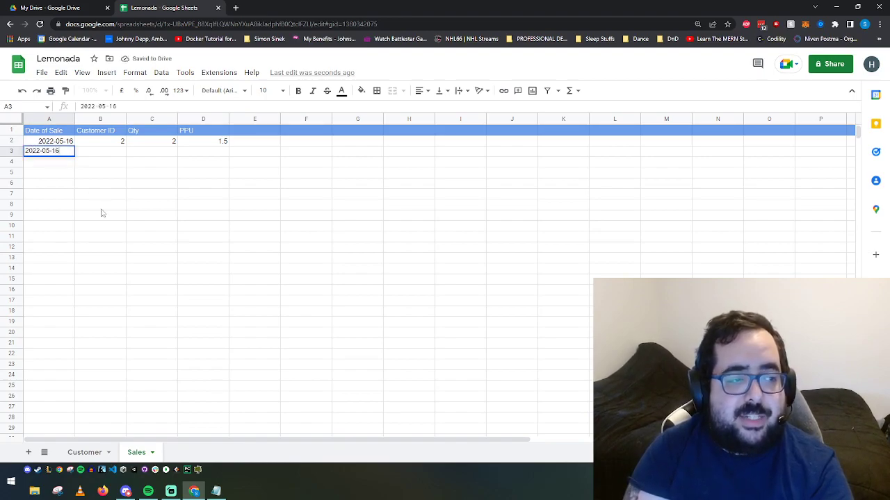
{"action": "key", "text": "Tab"}
{"action": "type", "text": "4"}
{"action": "key", "text": "Tab"}
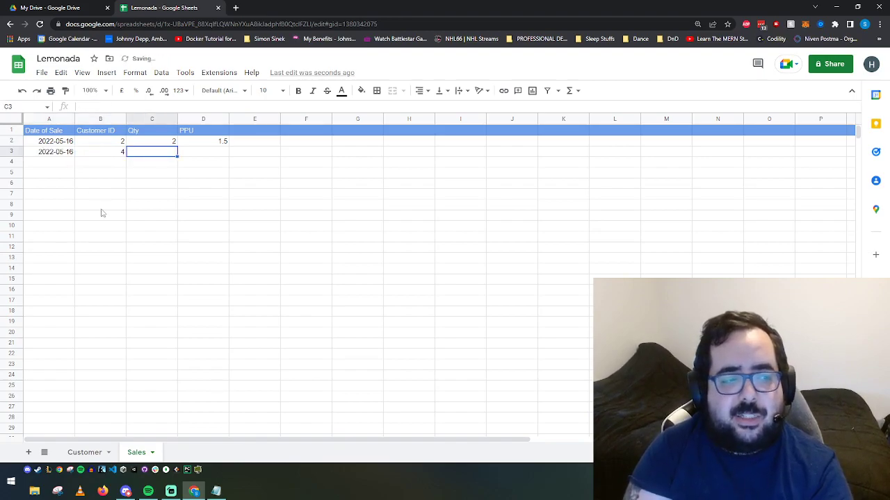
{"action": "type", "text": "8"}
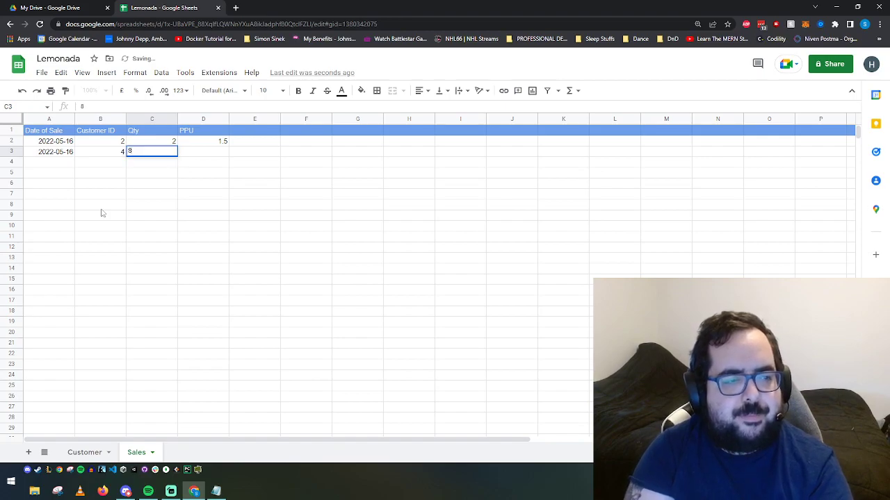
{"action": "key", "text": "Tab"}
{"action": "type", "text": "1.5"}
{"action": "key", "text": "Tab"}
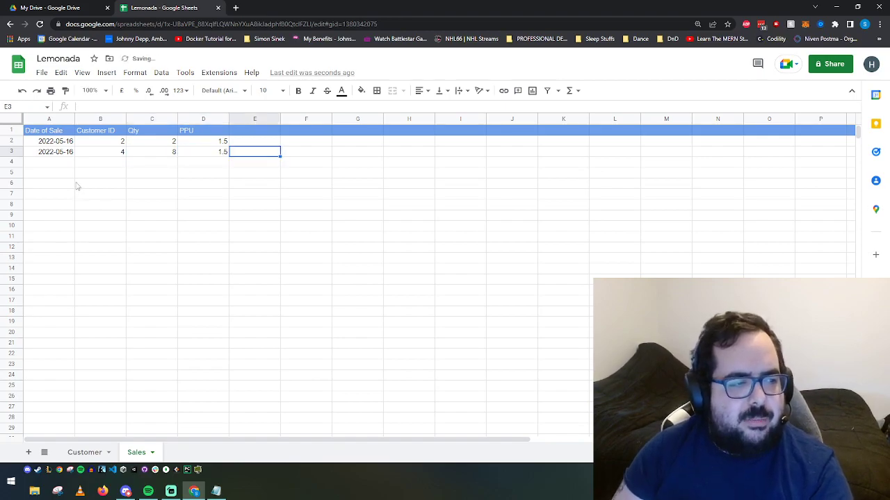
{"action": "key", "text": "Return"}
Step: Add the third sale in row 4: date 2022-06-01, Qty 2, PPU 2
{"action": "type", "text": "2022-06-01"}
{"action": "key", "text": "Tab"}
{"action": "type", "text": "41"}
{"action": "key", "text": "Tab"}
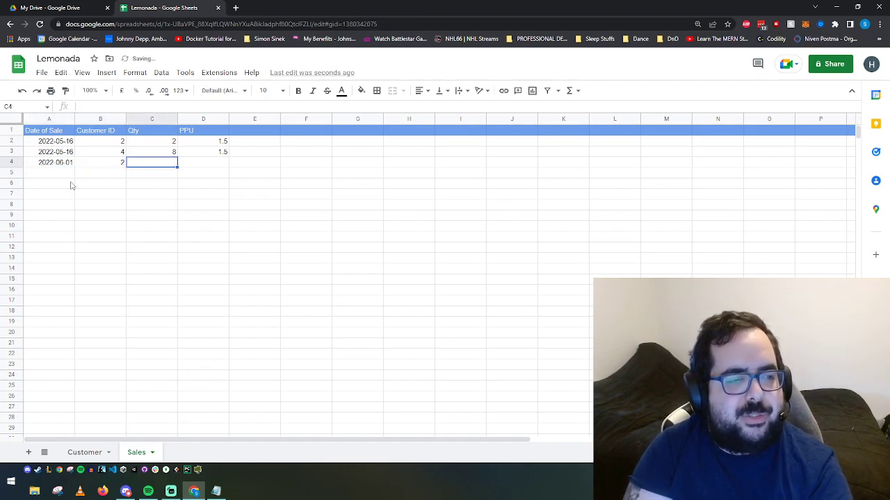
{"action": "type", "text": "2"}
{"action": "key", "text": "Tab"}
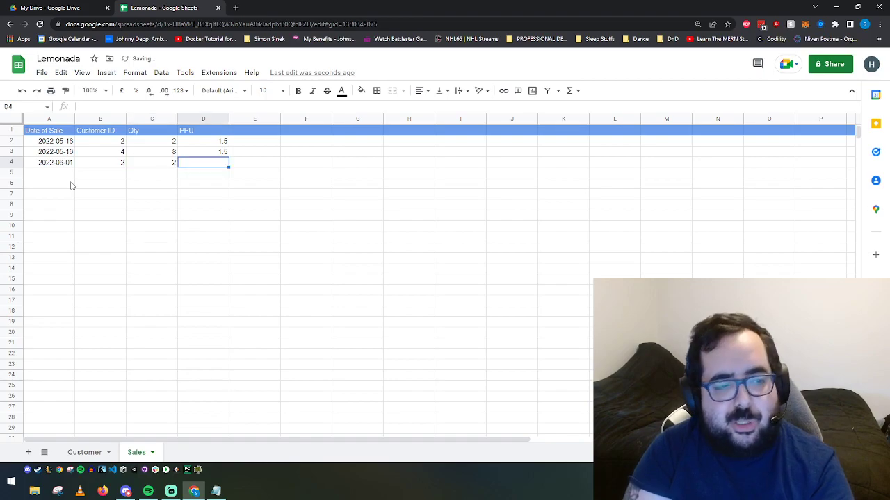
{"action": "type", "text": "2"}
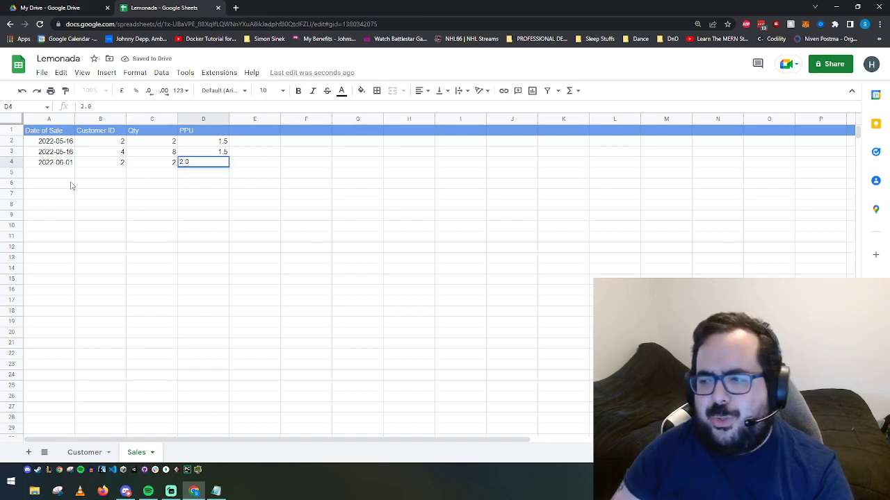
{"action": "key", "text": "Tab"}
{"action": "left_click", "coordinate": [150, 236]}
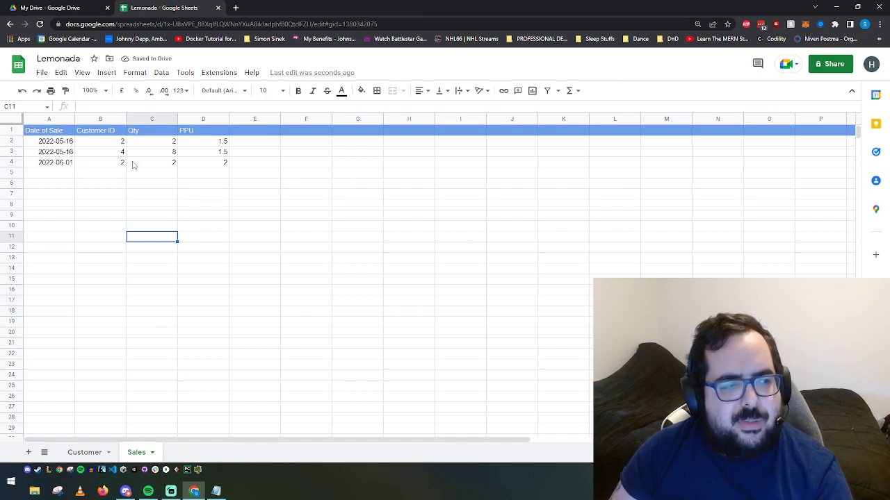
Step: Put an 'Amount' heading in E1 with the blue header fill and grey text
{"action": "left_click", "coordinate": [162, 72]}
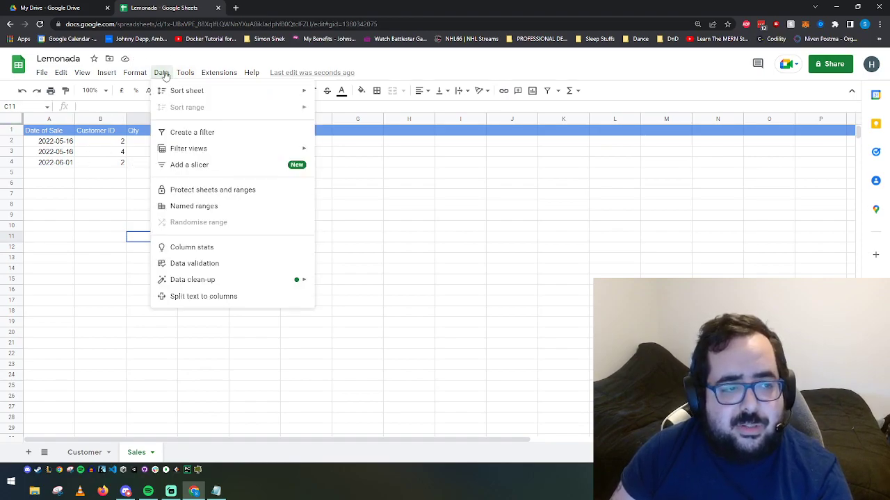
{"action": "mouse_move", "coordinate": [201, 149]}
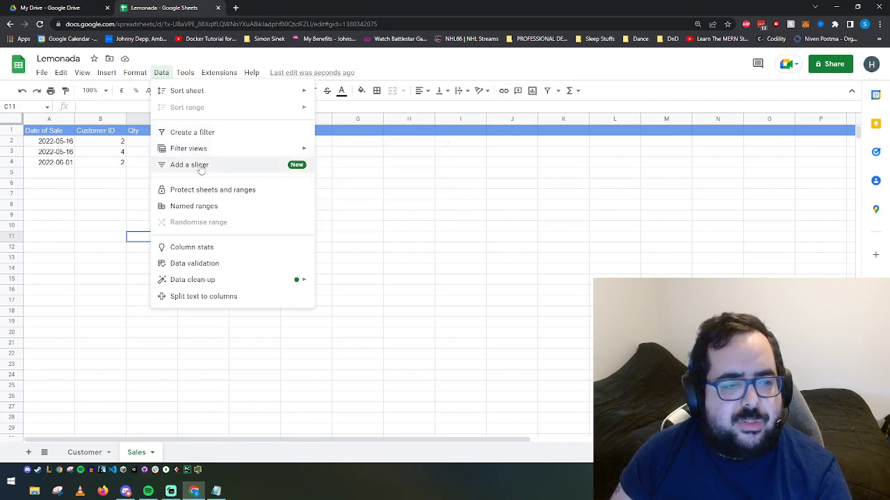
{"action": "left_click", "coordinate": [89, 184]}
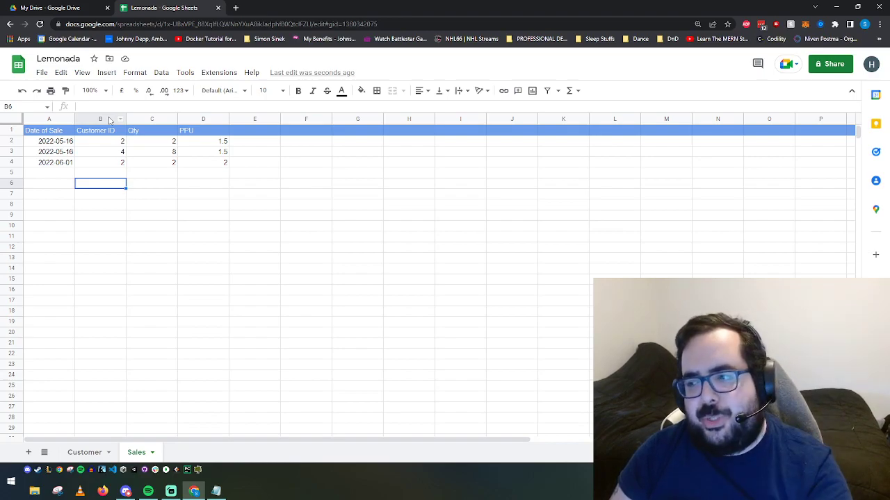
{"action": "double_click", "coordinate": [243, 132]}
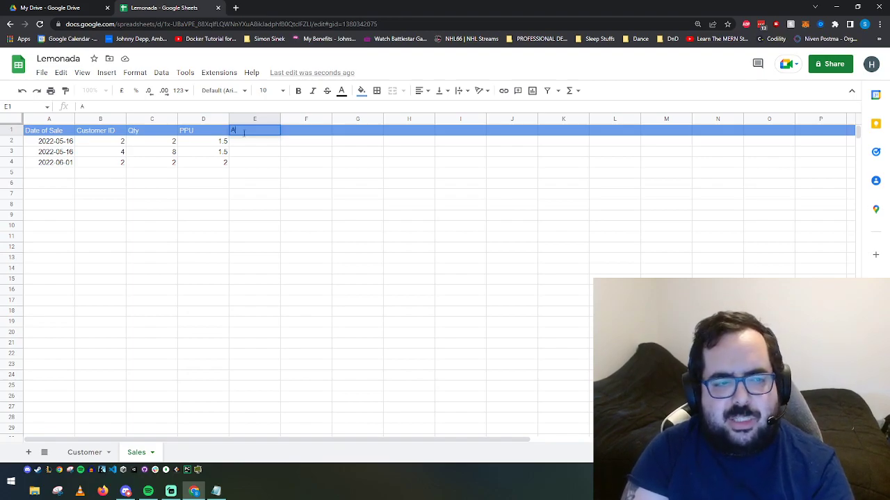
{"action": "type", "text": "Amount"}
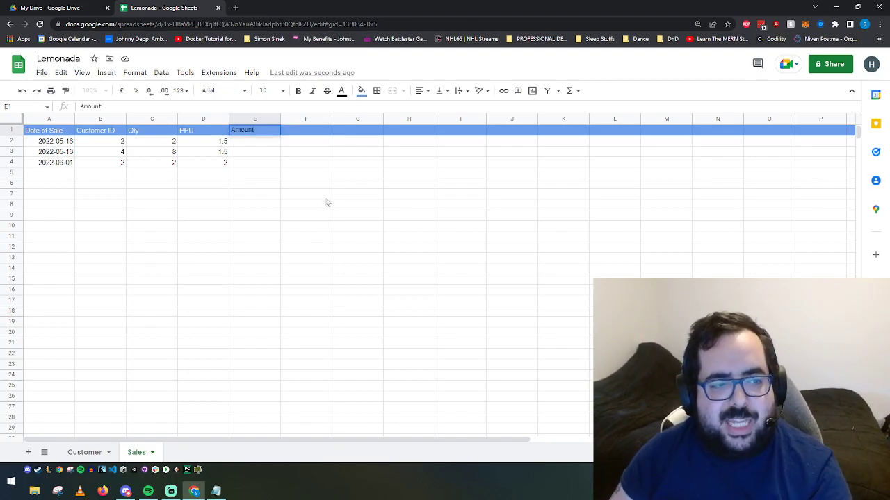
{"action": "key", "text": "Return"}
{"action": "left_click", "coordinate": [260, 132]}
{"action": "left_click", "coordinate": [362, 91]}
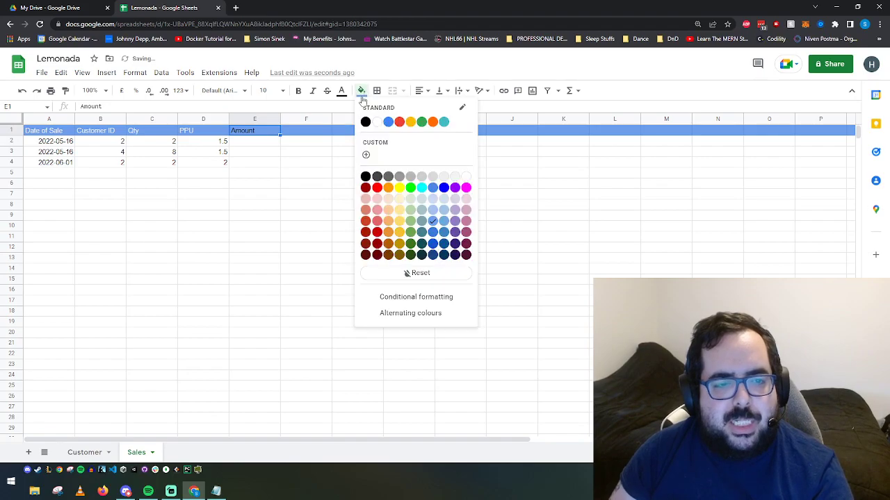
{"action": "left_click", "coordinate": [453, 177]}
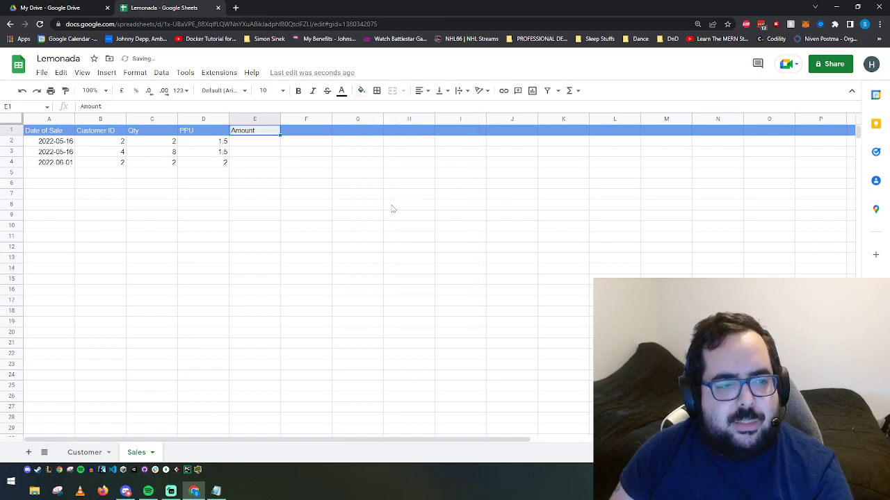
{"action": "left_click", "coordinate": [342, 91]}
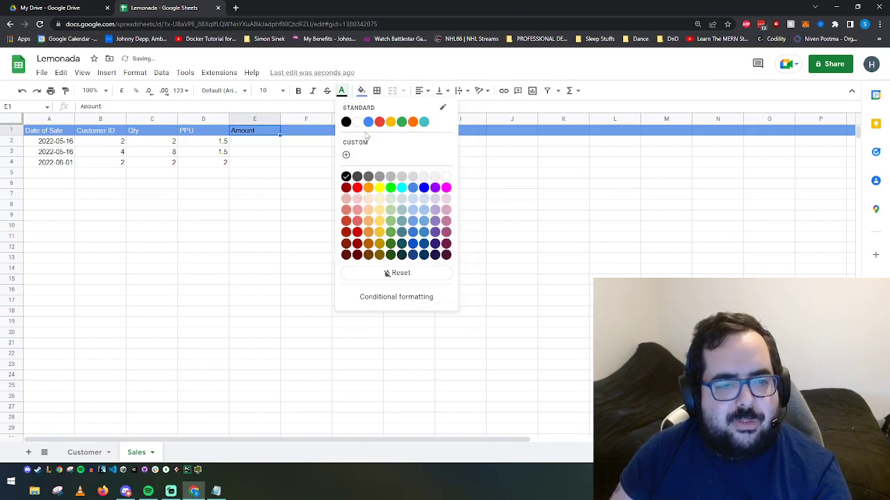
{"action": "left_click", "coordinate": [415, 177]}
{"action": "left_click", "coordinate": [252, 141]}
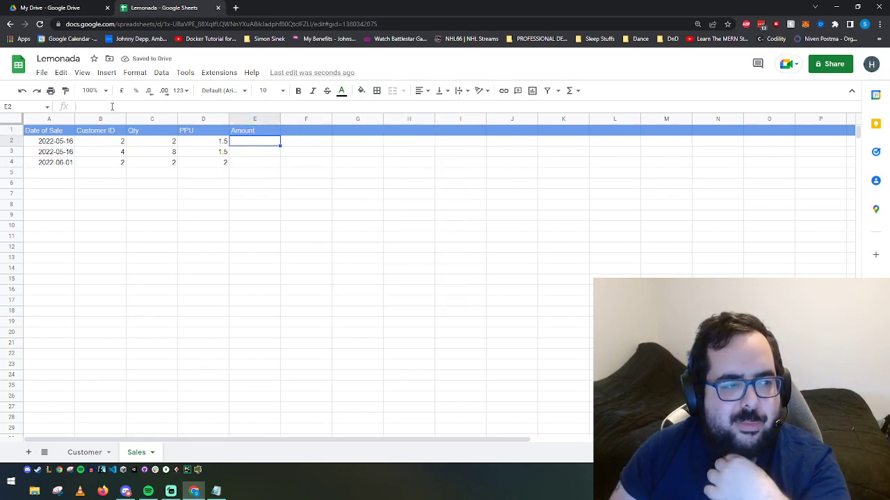
Step: Enter the formula =C2*D2 in E2 and fill it down to E4
{"action": "type", "text": "="}
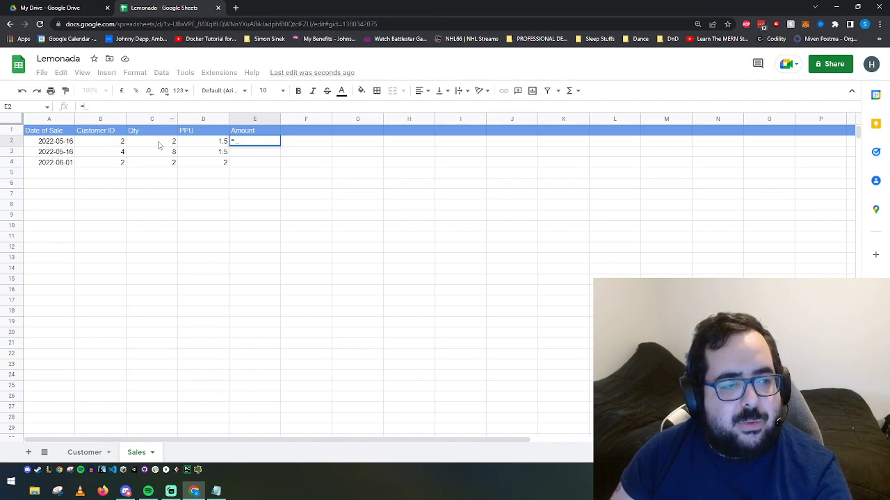
{"action": "type", "text": "C"}
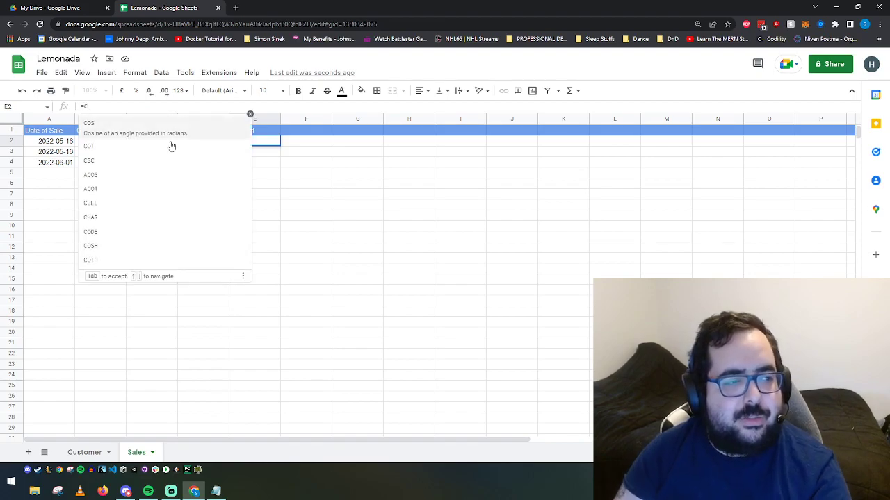
{"action": "type", "text": "2*"}
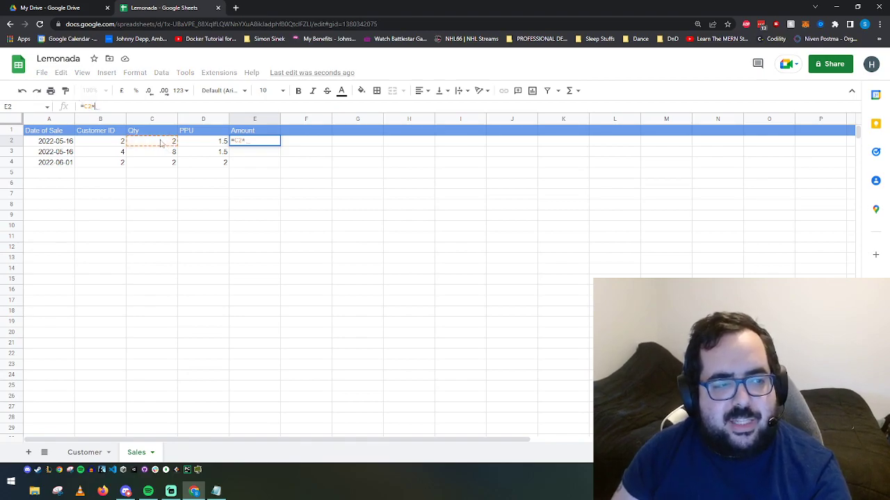
{"action": "left_click", "coordinate": [216, 142]}
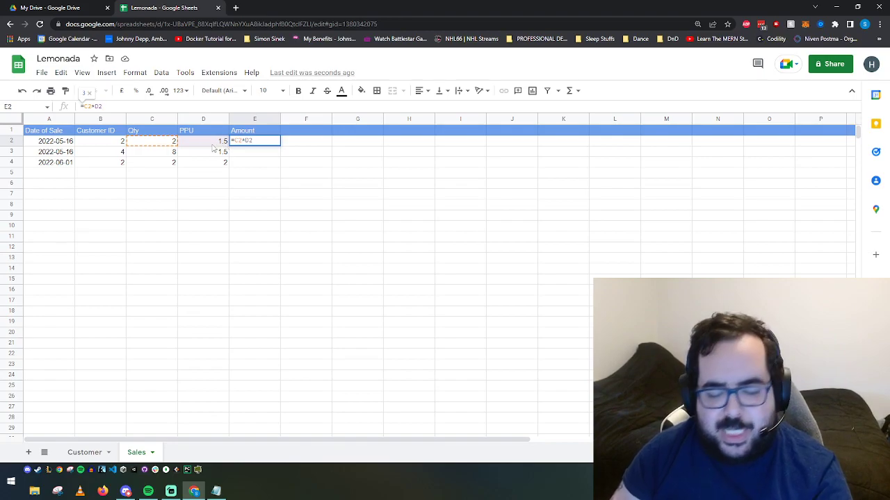
{"action": "key", "text": "Return"}
{"action": "left_click", "coordinate": [244, 143]}
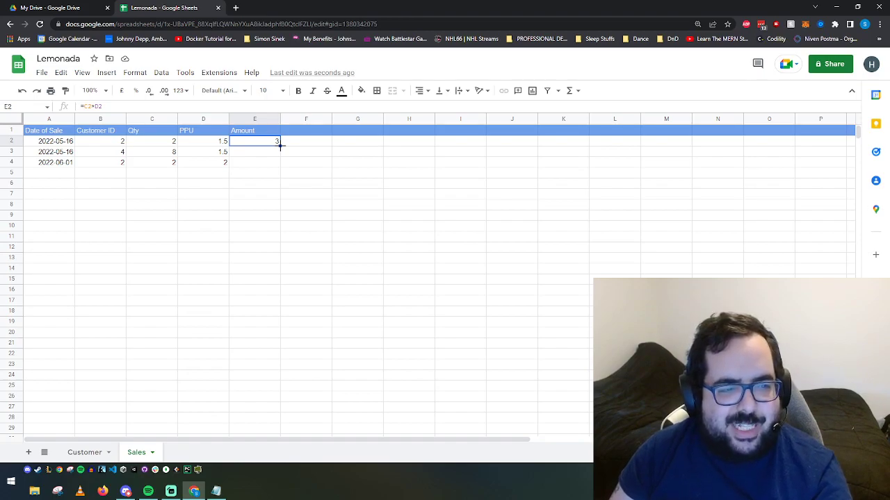
{"action": "left_click_drag", "start_coordinate": [280, 145], "coordinate": [281, 162]}
Step: Verify the second and third sales' Amounts (12 and 4) against their Qty and PPU
{"action": "left_click", "coordinate": [169, 154]}
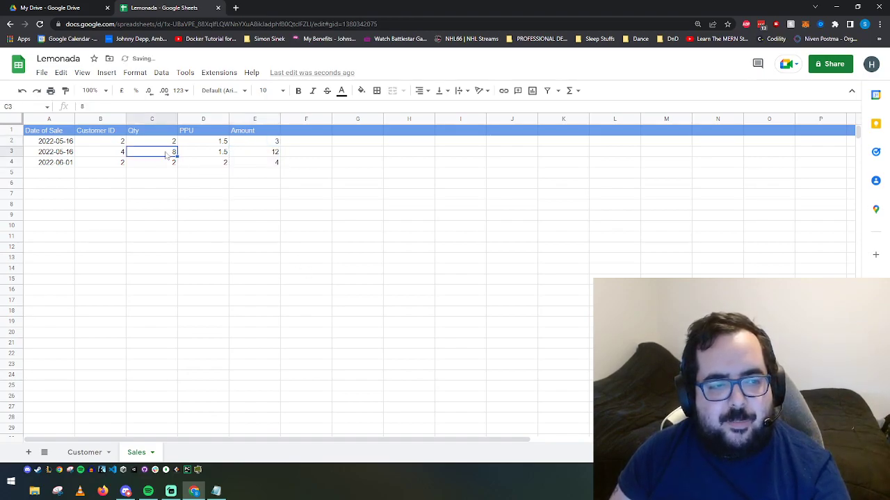
{"action": "left_click", "coordinate": [210, 157]}
{"action": "left_click", "coordinate": [276, 156]}
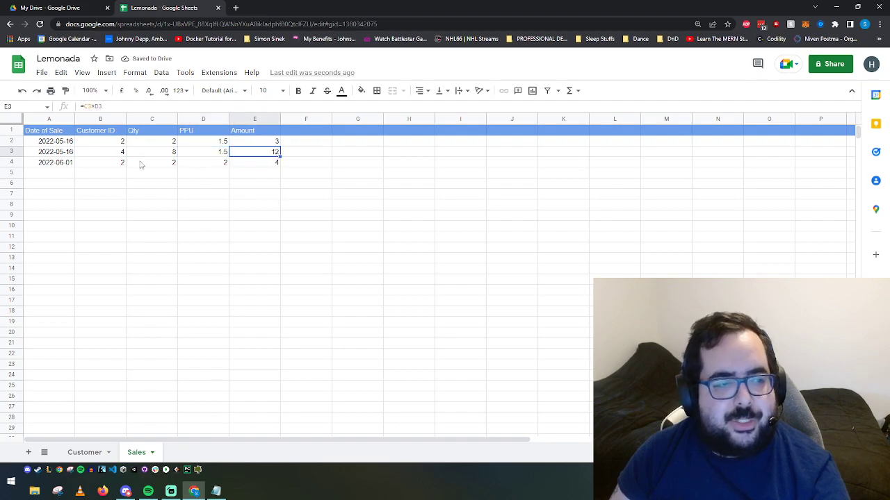
{"action": "left_click", "coordinate": [219, 164]}
{"action": "key", "text": "Right"}
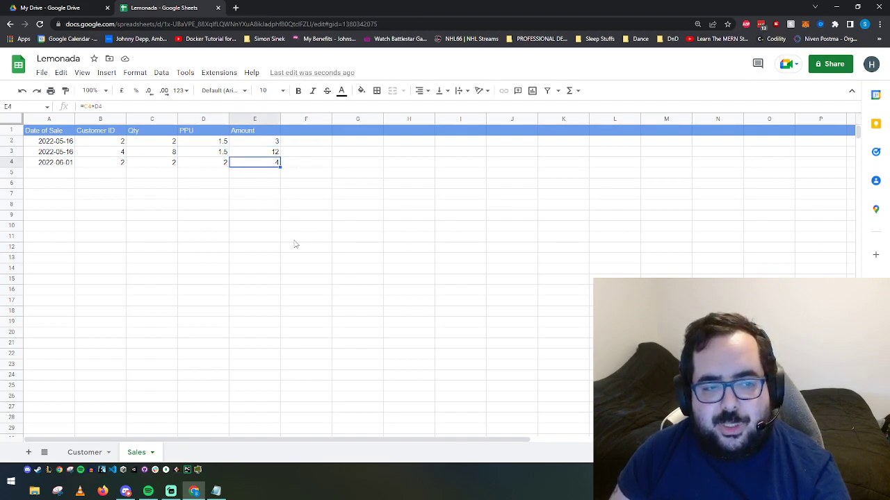
{"action": "left_click", "coordinate": [169, 167]}
{"action": "left_click", "coordinate": [206, 169]}
{"action": "left_click", "coordinate": [261, 168]}
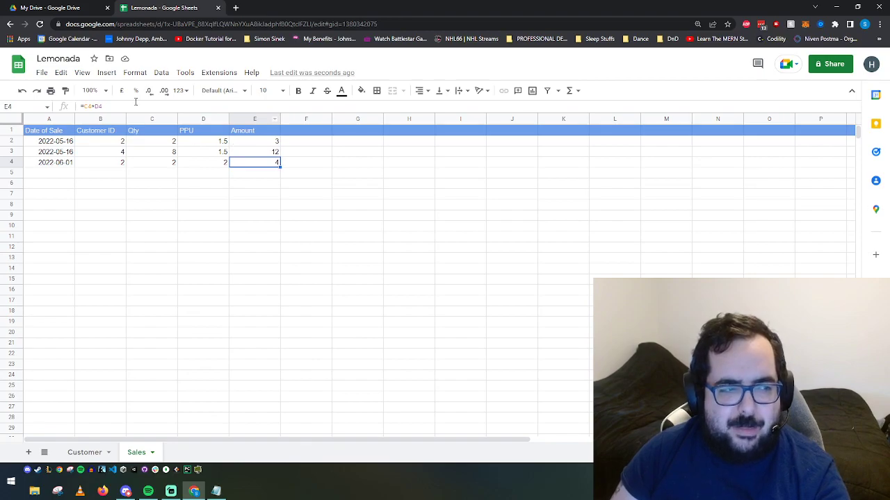
{"action": "left_click", "coordinate": [218, 75]}
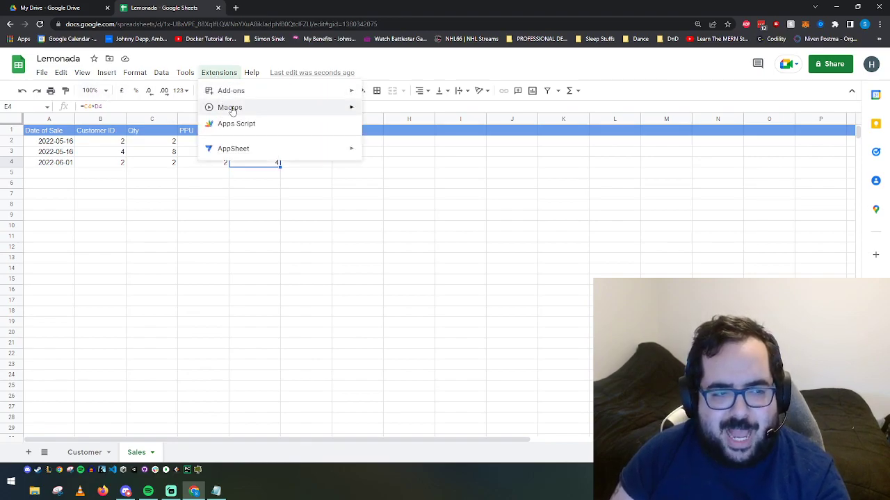
{"action": "left_click", "coordinate": [243, 197]}
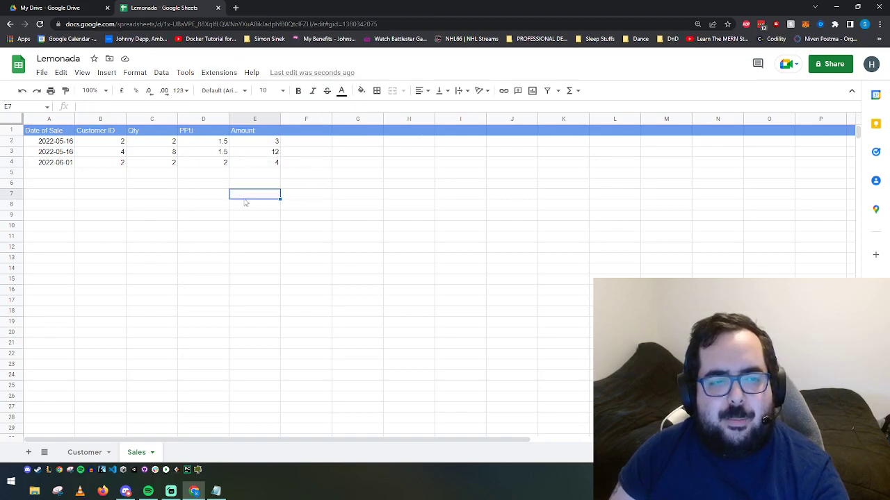